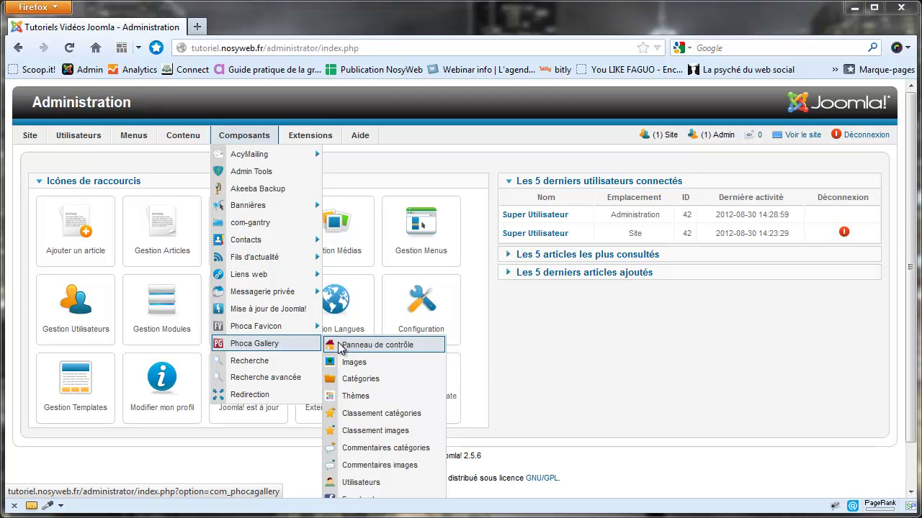
Step: Open the Phoca Gallery options and go to the comment parameters in the Utilisateur settings
click(341, 347)
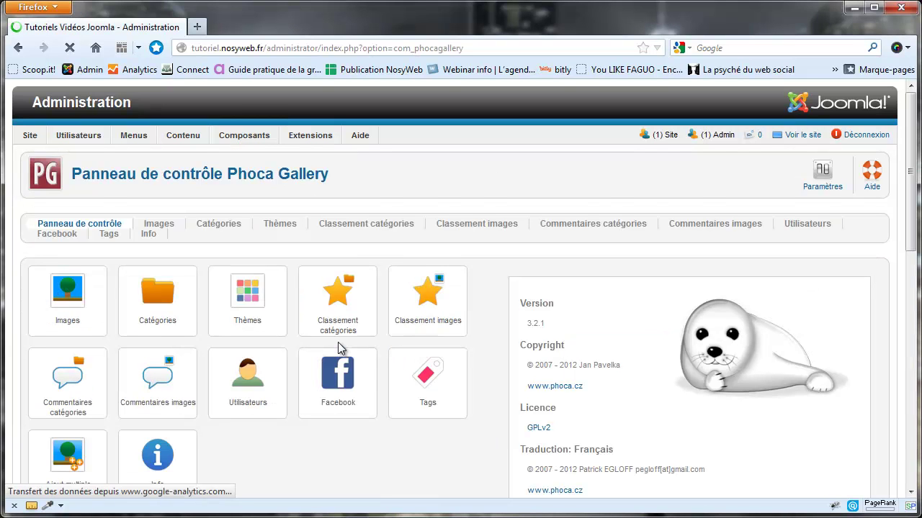
click(820, 178)
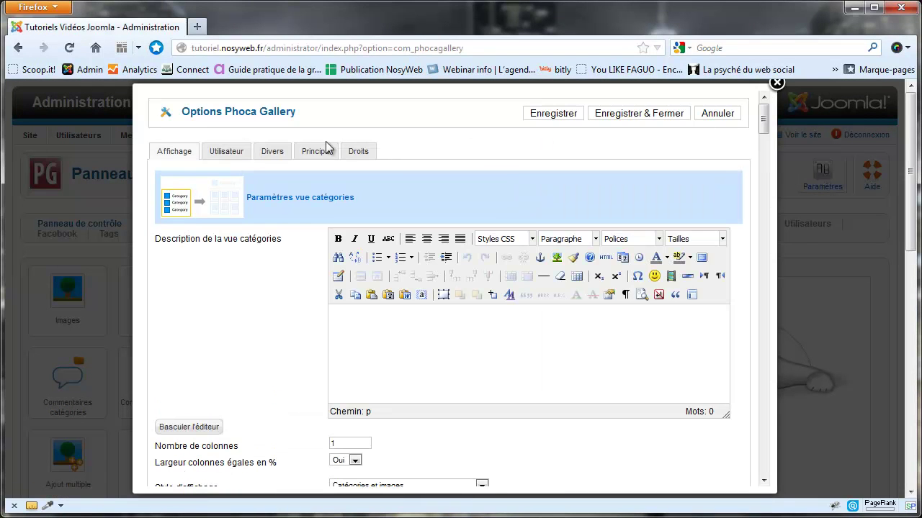
click(221, 151)
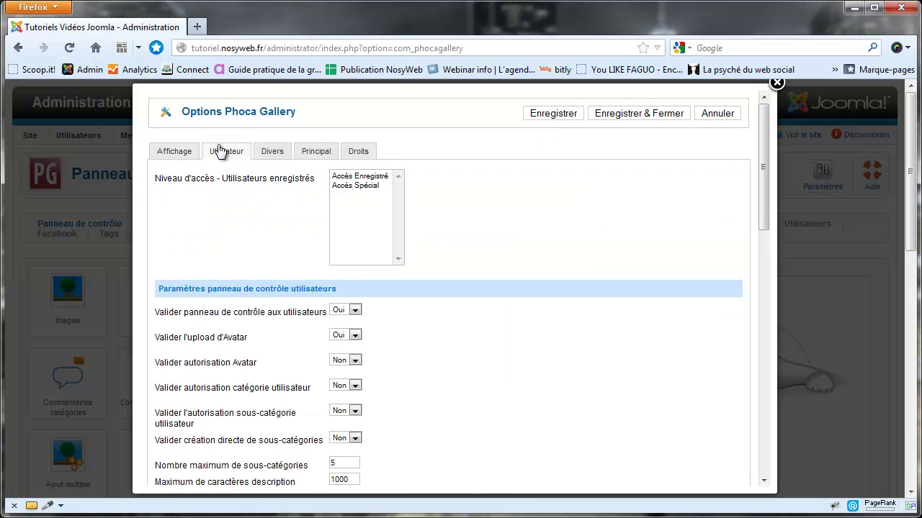
scroll(395, 222, down, 10)
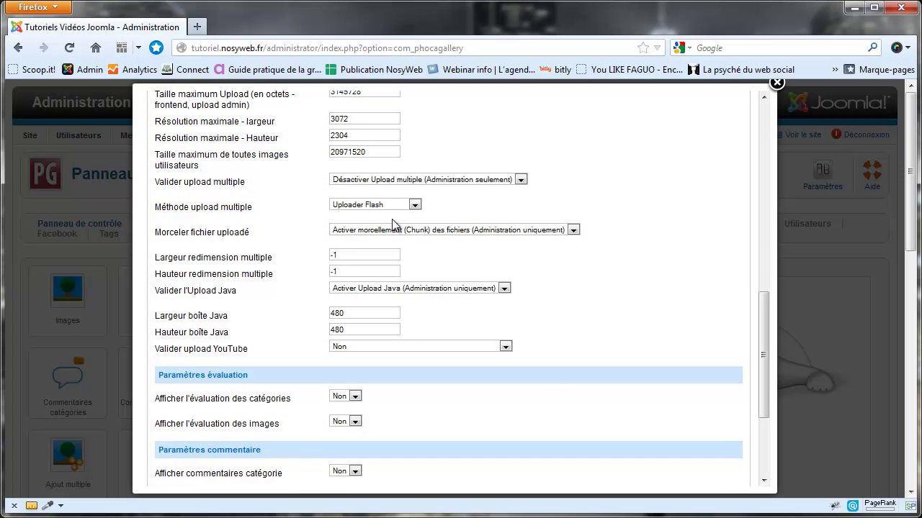
scroll(396, 222, down, 1)
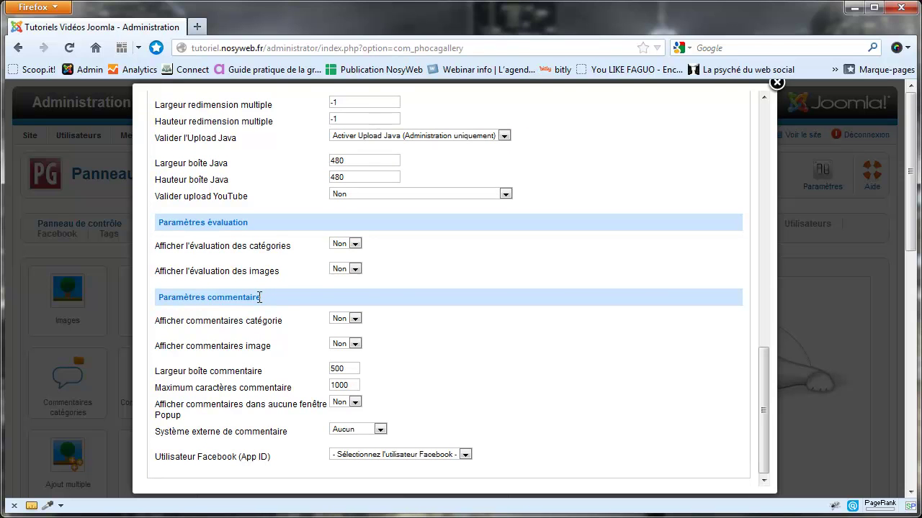
Step: Set both Afficher commentaires catégorie and Afficher commentaires image to Oui
click(343, 321)
click(343, 339)
click(349, 345)
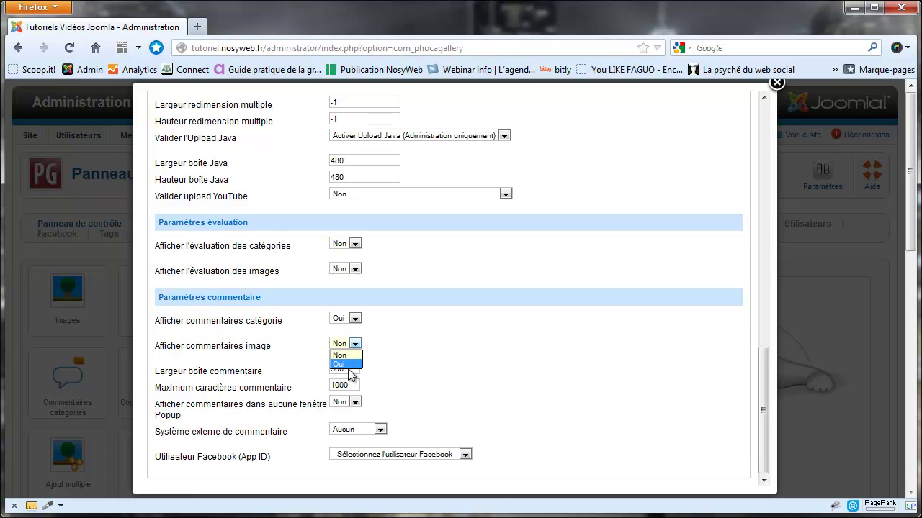
click(351, 364)
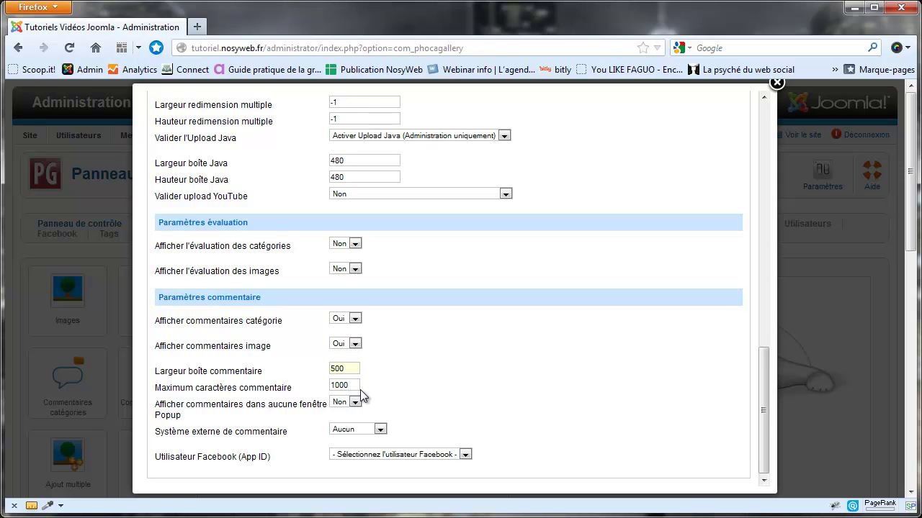
Step: Check the choices offered for Afficher commentaires dans aucune fenêtre Popup
scroll(382, 363, down, 3)
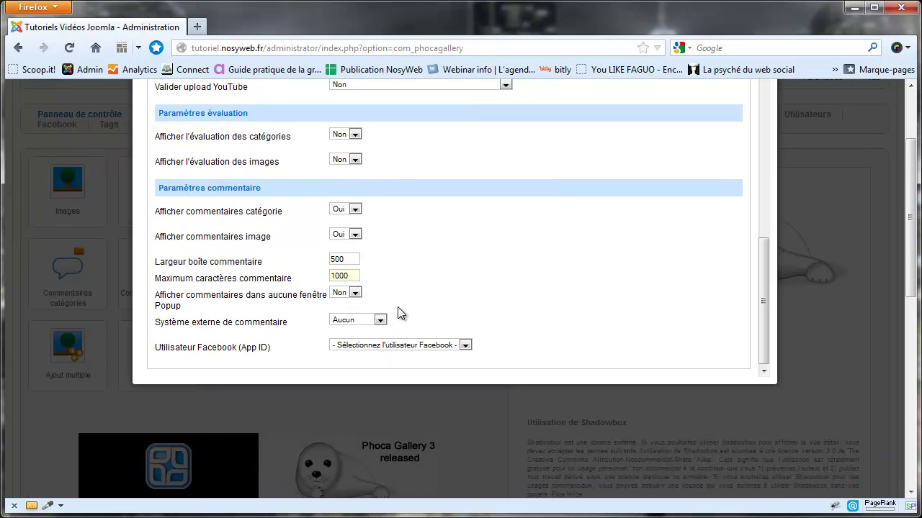
click(349, 298)
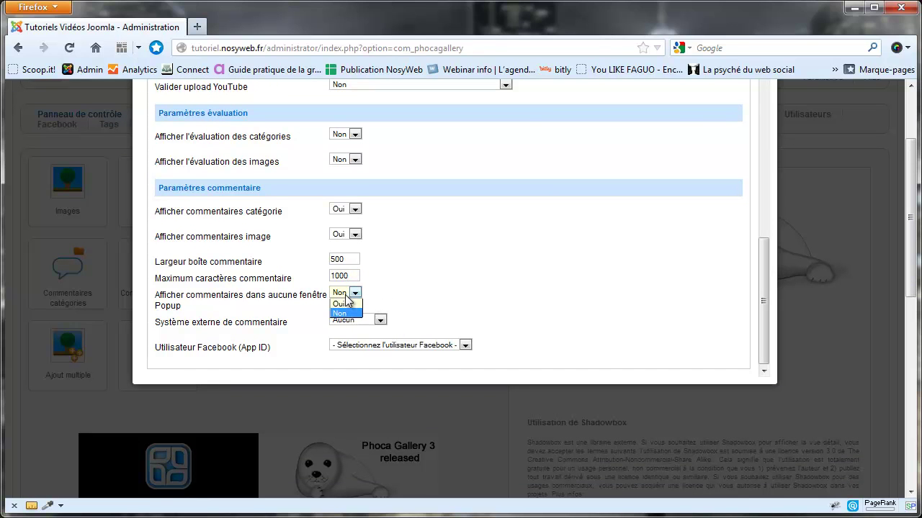
click(346, 295)
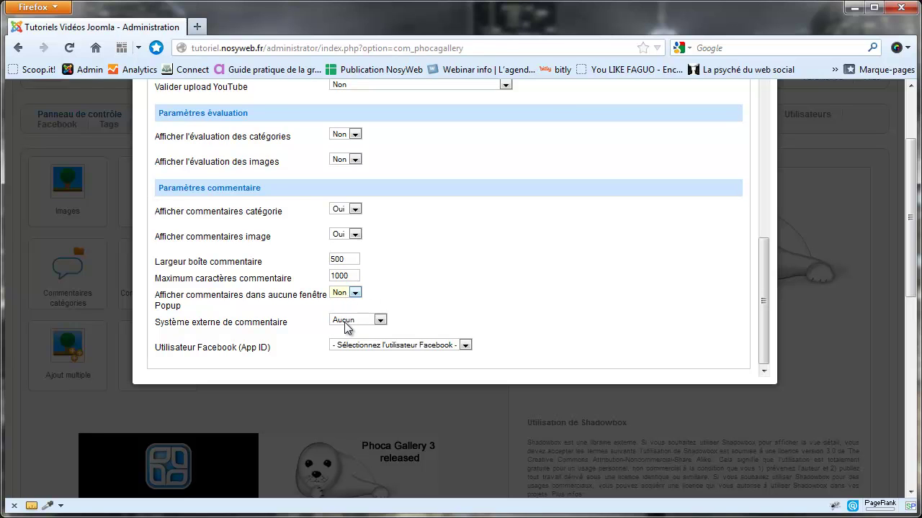
Step: Try Facebook and JComments as the Système externe de commentaire and set it back to Aucun
click(347, 328)
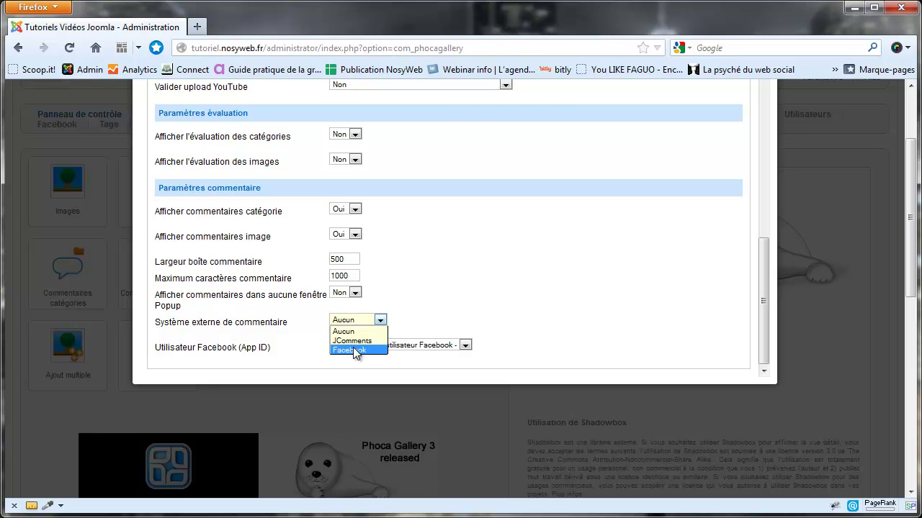
click(356, 350)
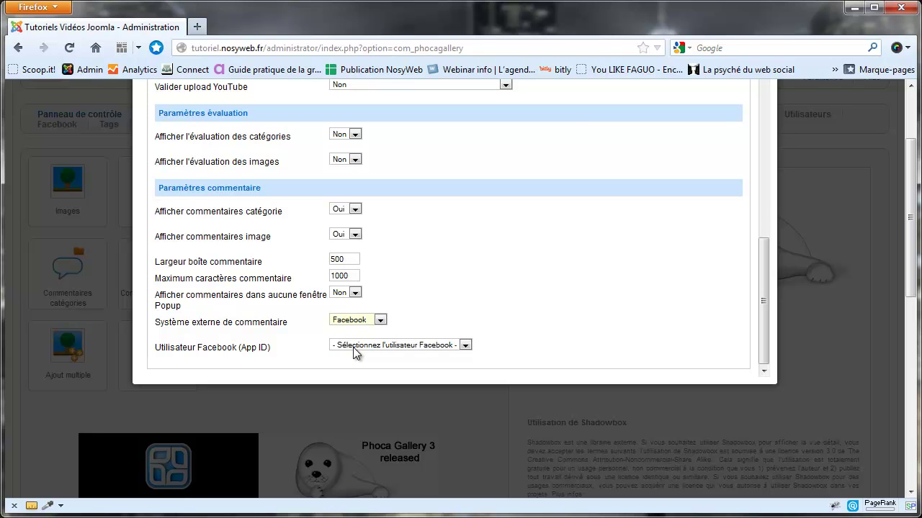
click(355, 348)
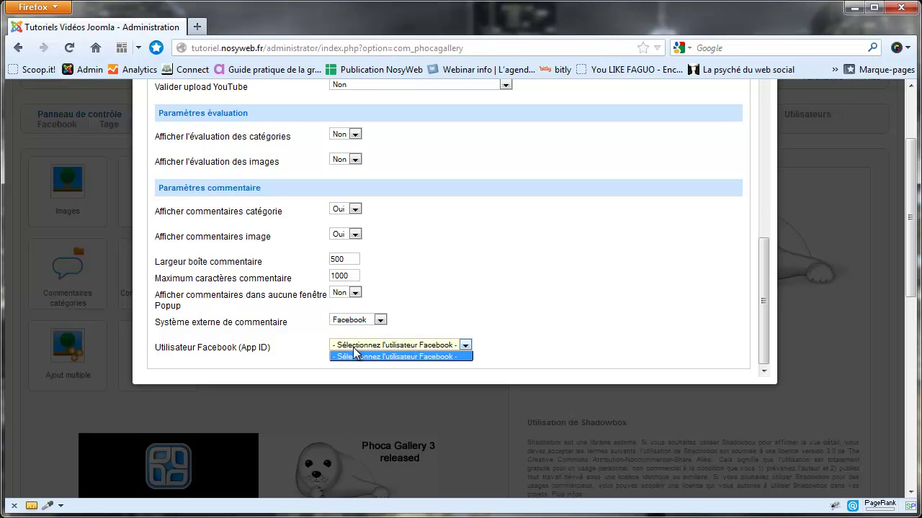
click(401, 303)
click(381, 320)
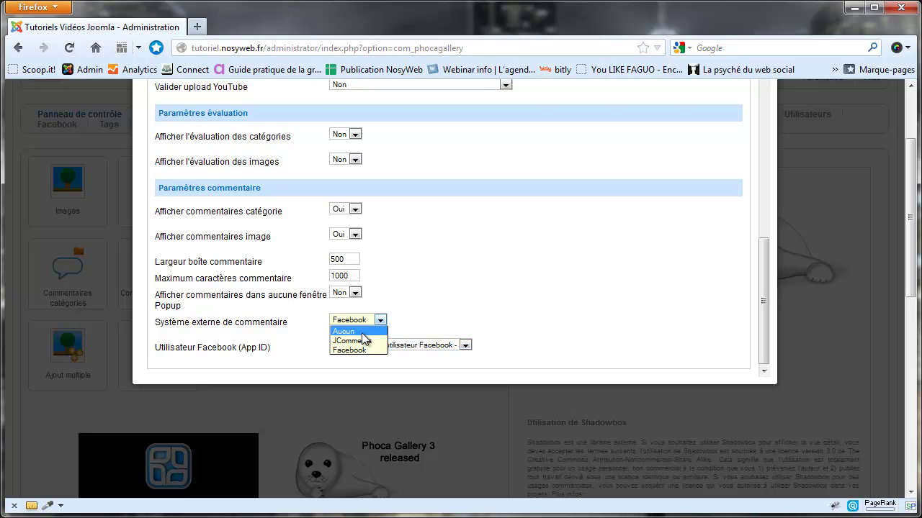
click(364, 342)
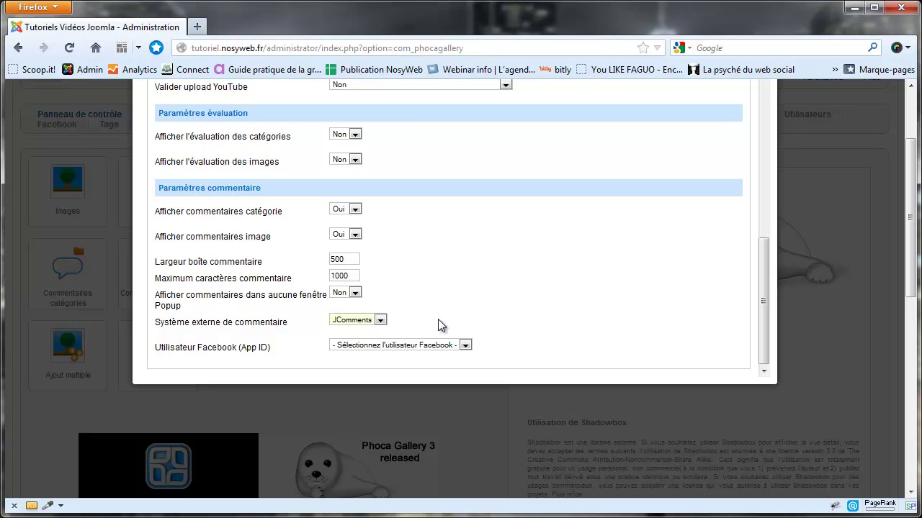
click(379, 320)
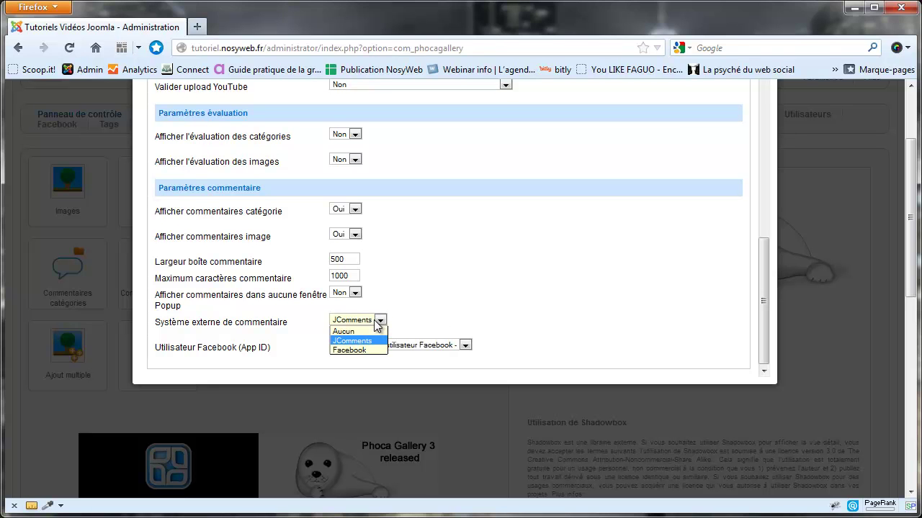
click(364, 331)
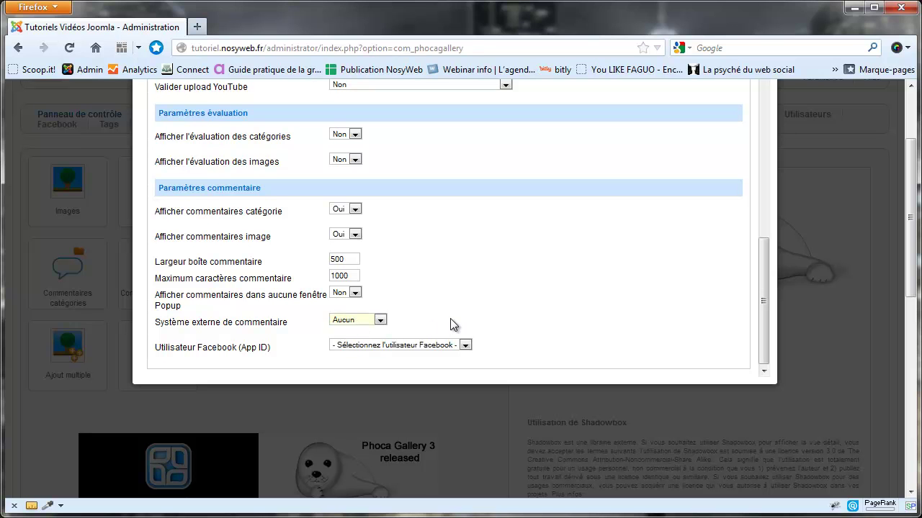
Step: Save the Phoca Gallery options and close them
click(504, 283)
scroll(504, 283, up, 10)
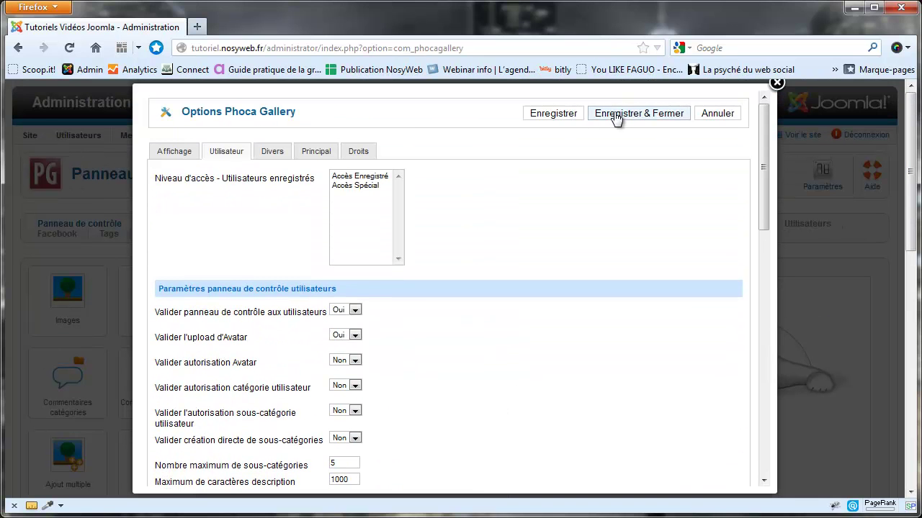
click(616, 115)
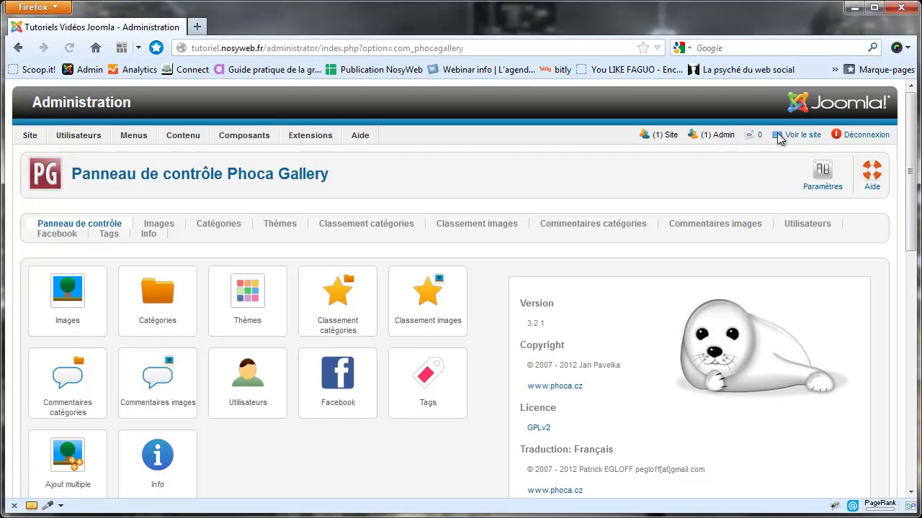
Step: Open the public site and display the comment form on the Ma galerie "fleurs" page
click(802, 134)
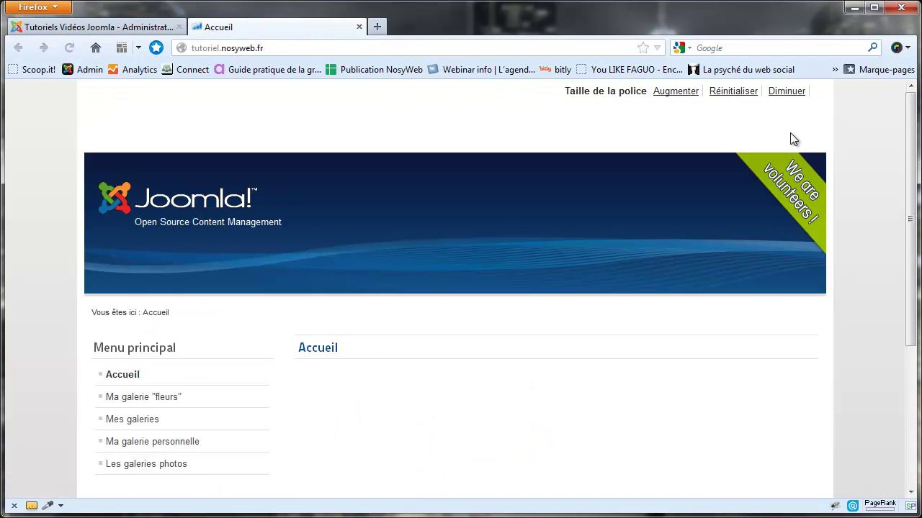
scroll(365, 263, down, 3)
click(177, 287)
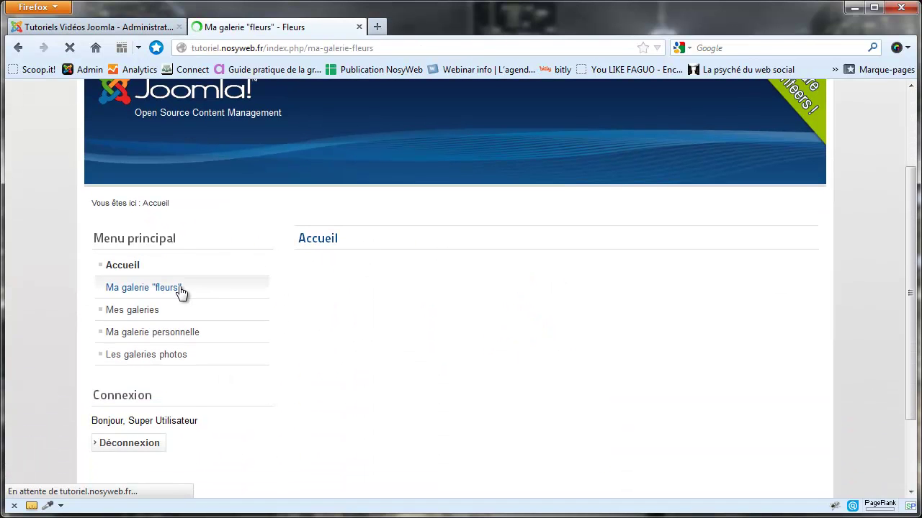
scroll(352, 252, down, 10)
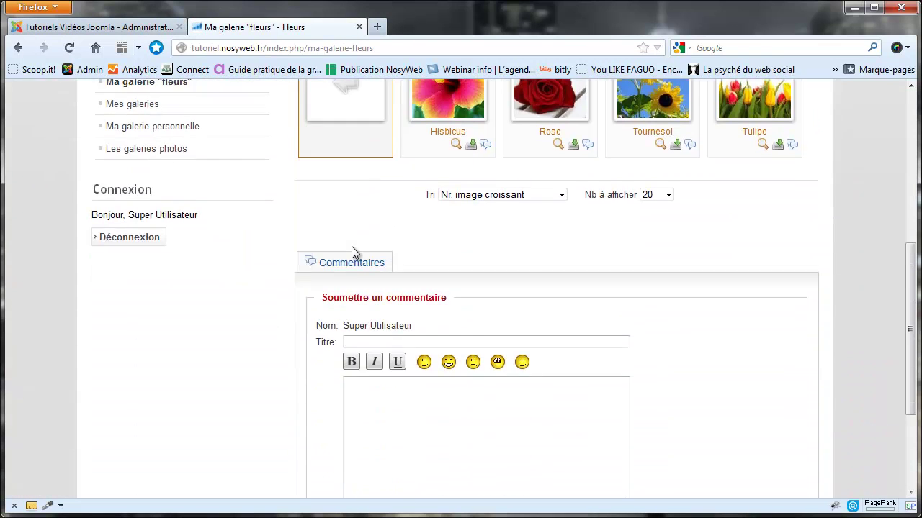
click(479, 449)
click(435, 301)
scroll(462, 284, up, 3)
scroll(462, 283, up, 1)
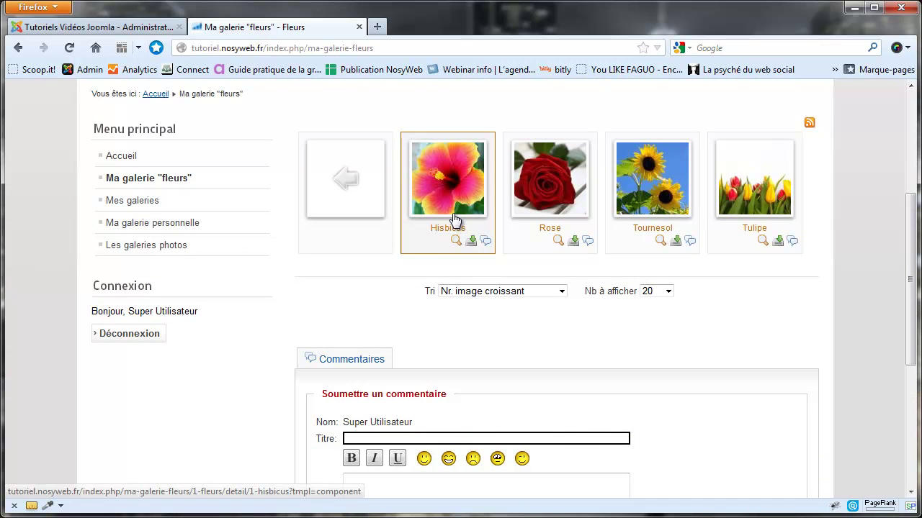
scroll(446, 213, down, 4)
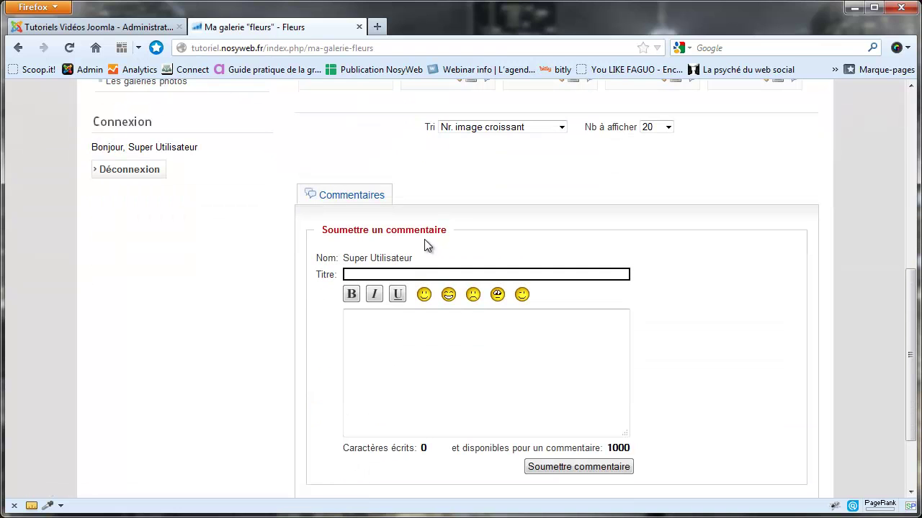
Step: Enter the comment title Commentaire de la catégorie "fleurs" and copy it
click(406, 272)
text(Commentaire de la catég)
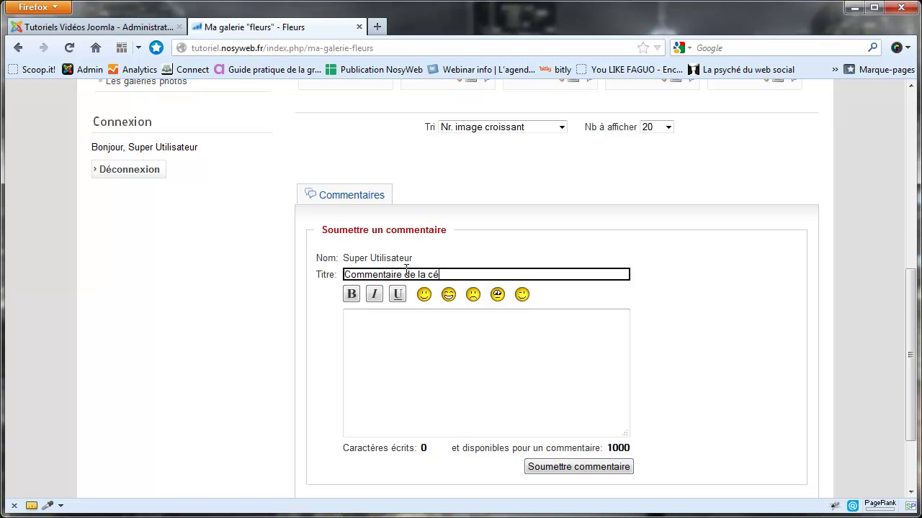
key(BackSpace)
key(BackSpace)
key(BackSpace)
key(BackSpace)
text(é)
key(BackSpace)
text(atégoprie)
key(BackSpace)
key(BackSpace)
key(BackSpace)
key(BackSpace)
key(BackSpace)
text(rie "fleurs")
key(ctrl+shift+Left)
key(ctrl+shift+Left)
key(ctrl+shift+Left)
key(ctrl+shift+Left)
key(ctrl+shift+Left)
key(ctrl+c)
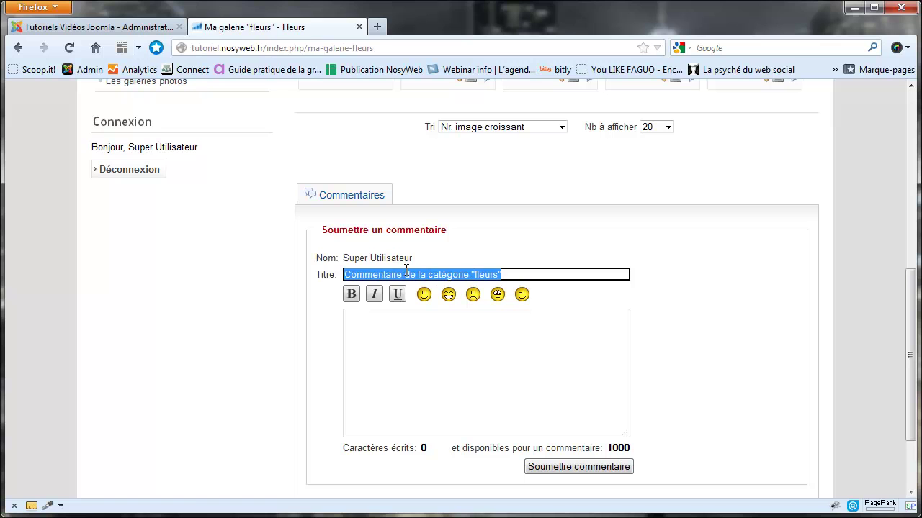
Step: Write the comment text Mon commentaire de la catégorie "fleurs", reusing the copied title
key(Tab)
click(393, 348)
text(Mon commentia)
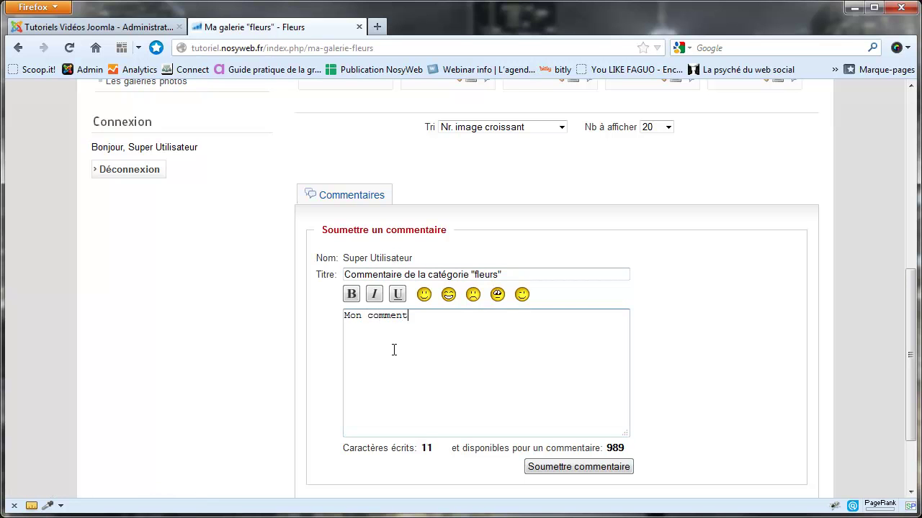
key(BackSpace)
key(BackSpace)
text(aire de)
key(ctrl+v)
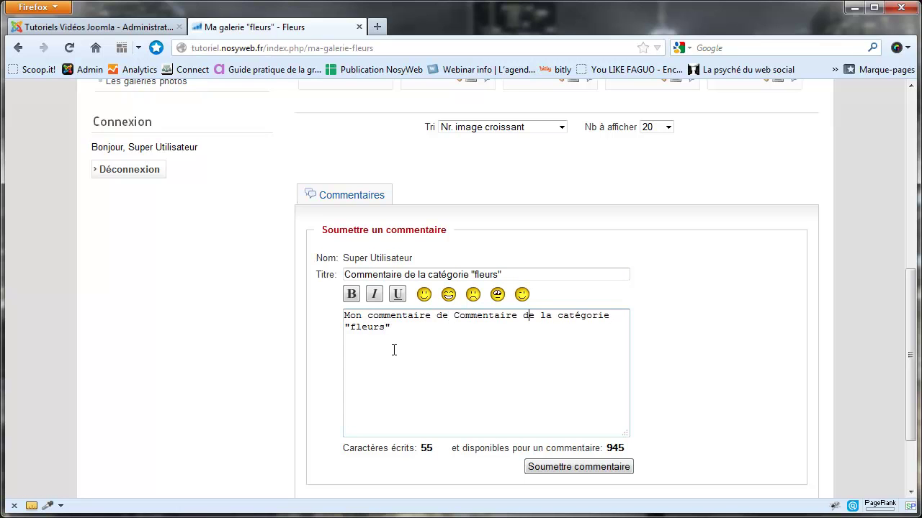
key(ctrl+shift+Left)
key(ctrl+shift+Left)
key(BackSpace)
key(BackSpace)
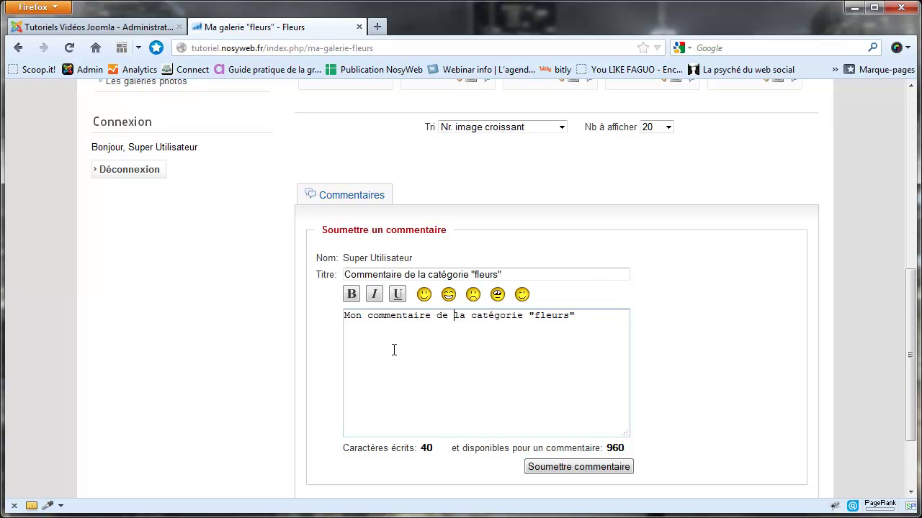
Step: Add a smiley ":)" at the end of the comment text and submit the comment
click(588, 317)
click(424, 296)
click(595, 316)
click(579, 468)
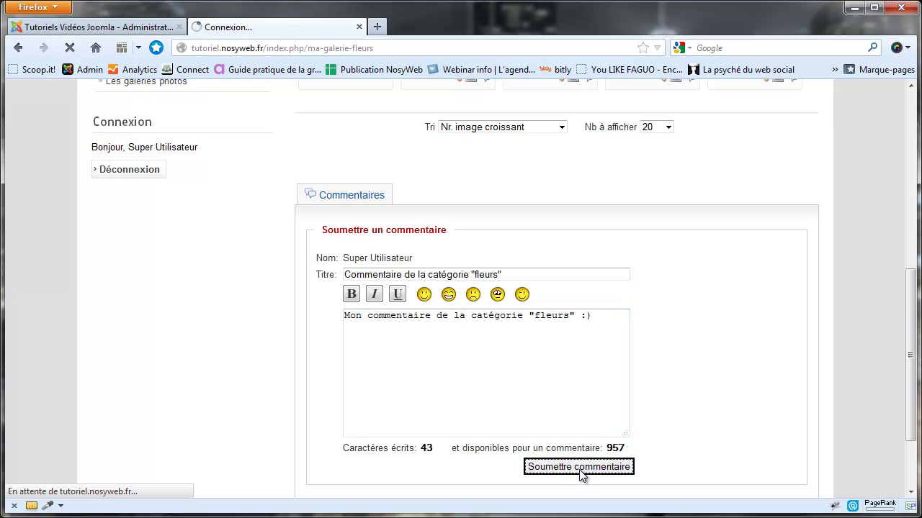
Step: Review the submitted comment on the gallery page and view the enlarged Hisbicus image
scroll(548, 391, down, 10)
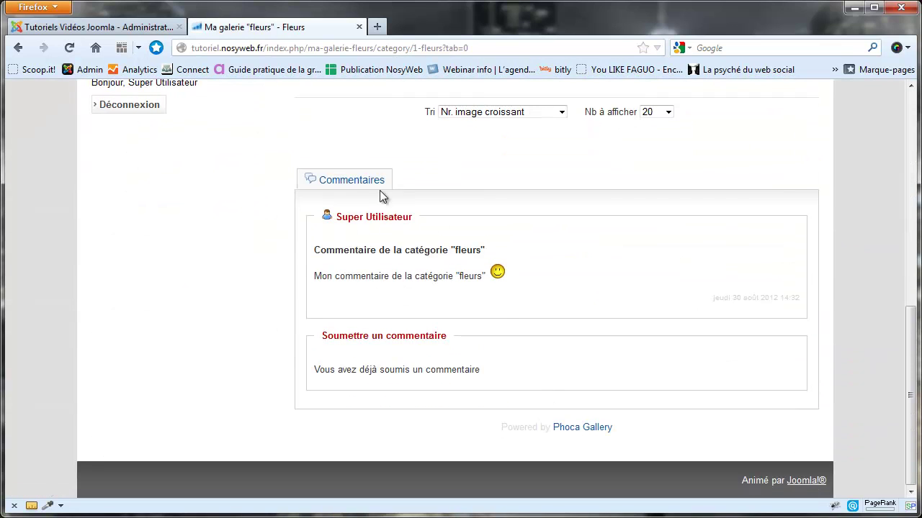
scroll(431, 254, up, 3)
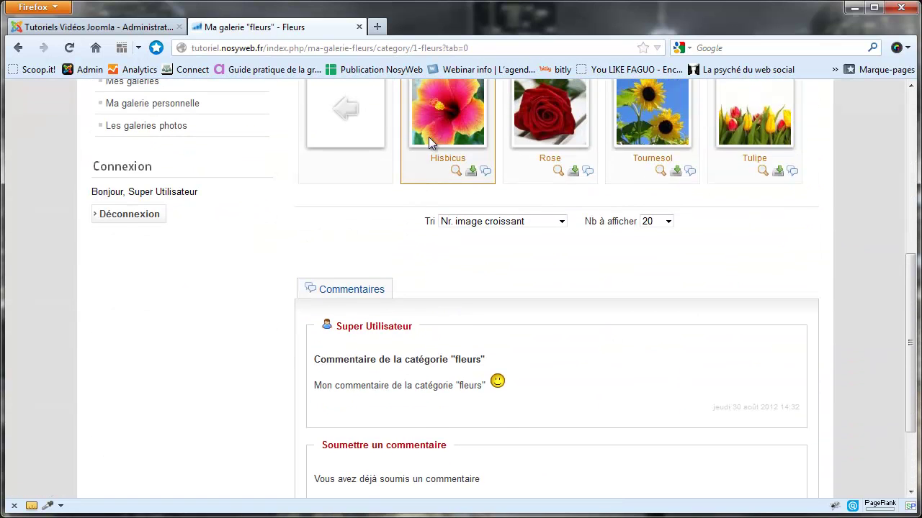
scroll(442, 144, up, 3)
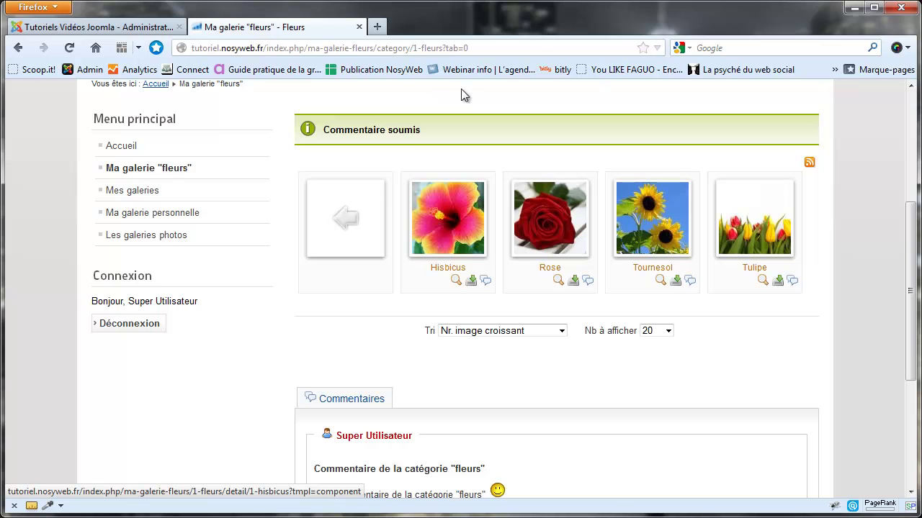
click(441, 216)
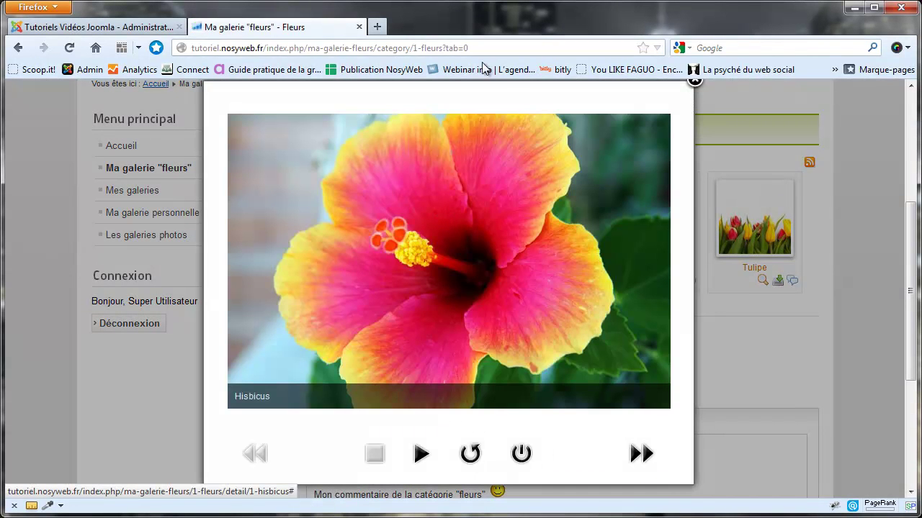
click(692, 83)
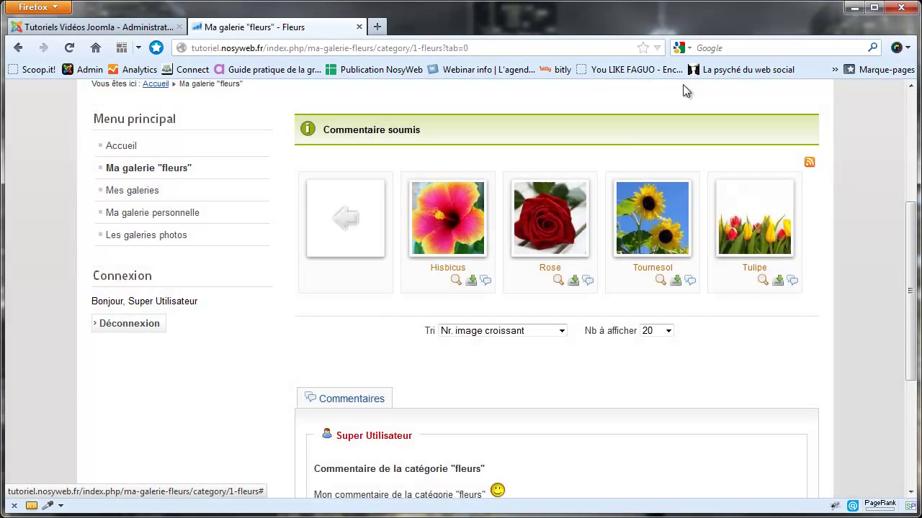
Step: Open the comment form of the Hisbicus image and enter the title Commentaire de la fleur
click(486, 281)
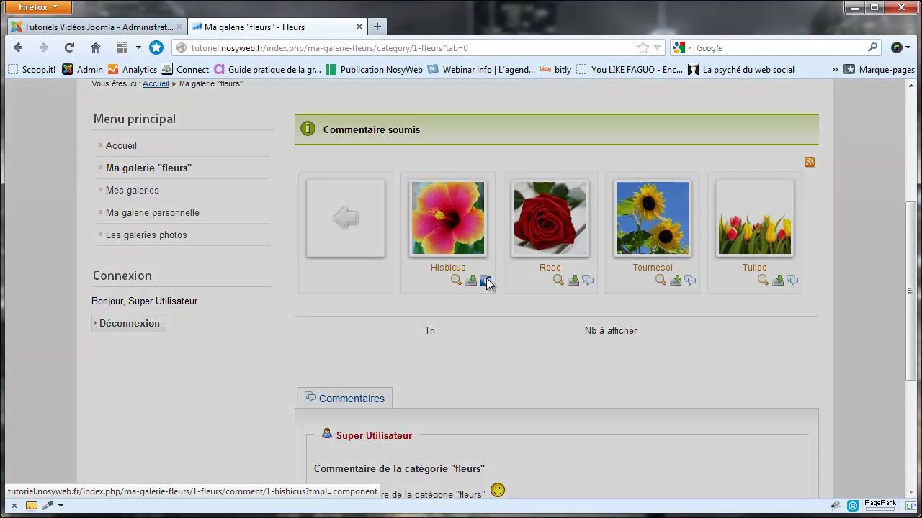
click(265, 150)
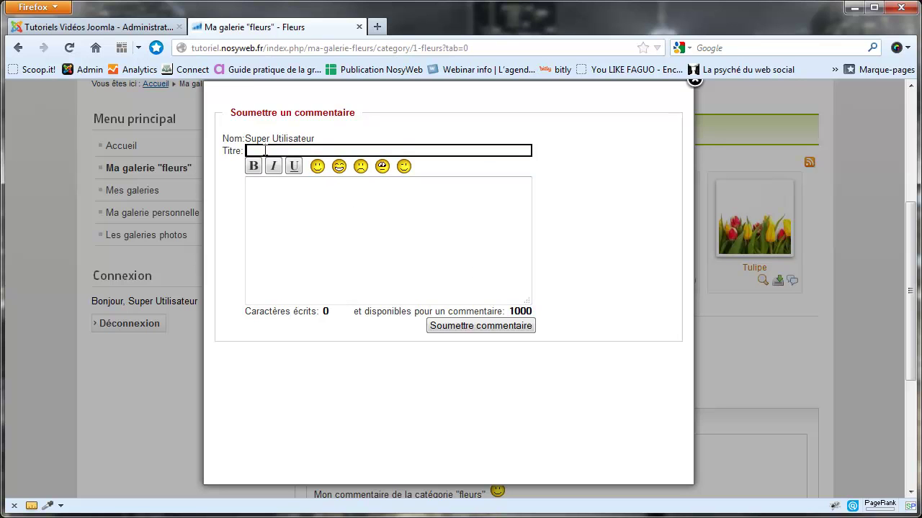
text(Comment)
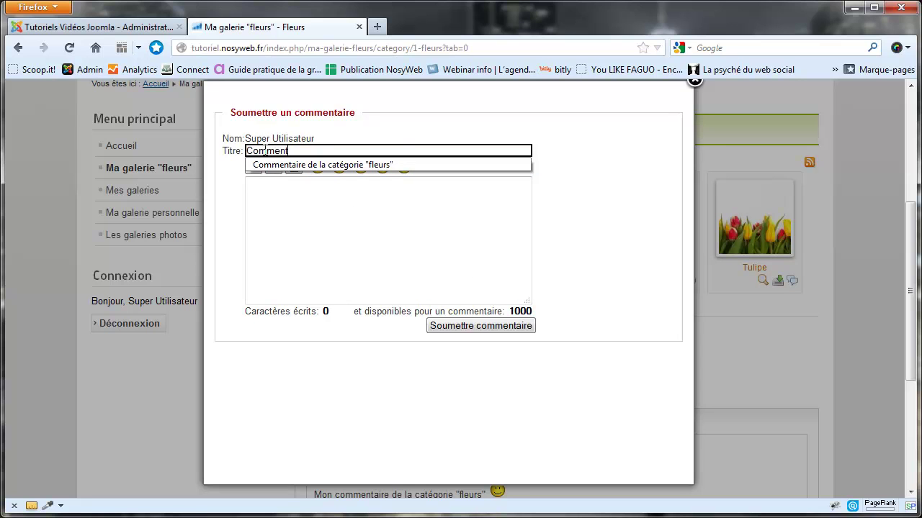
text(aire de la fleur)
key(ctrl+a)
key(BackSpace)
key(ctrl+z)
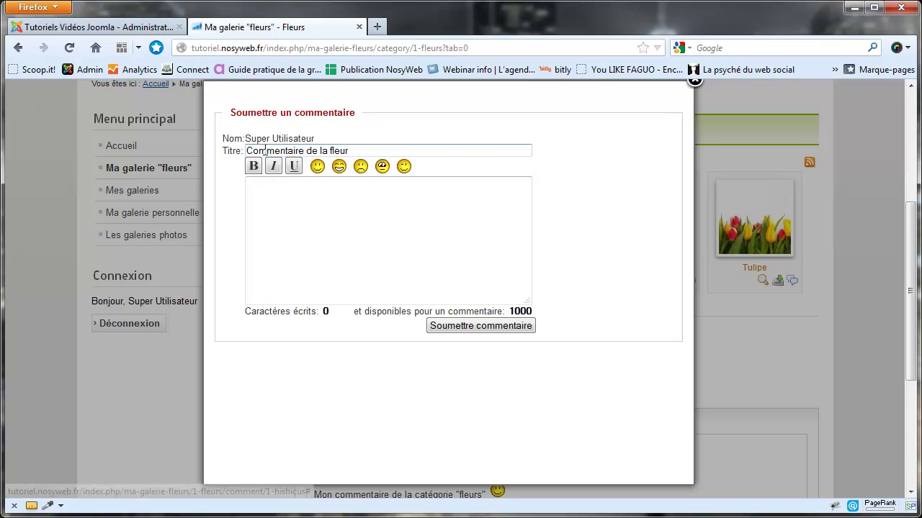
Step: Write the comment text Mon commentaire de la fleur, submit it and close the comment window
click(267, 195)
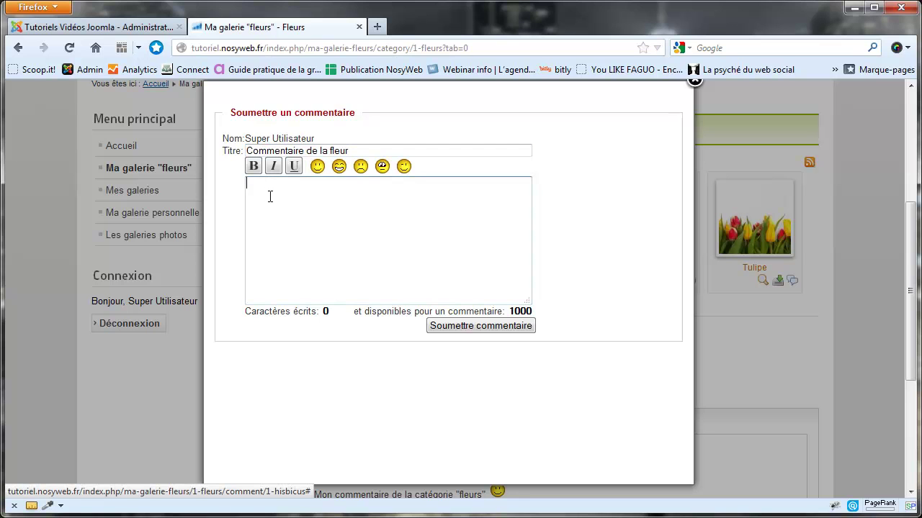
text(Mon Commentaire de la fleur)
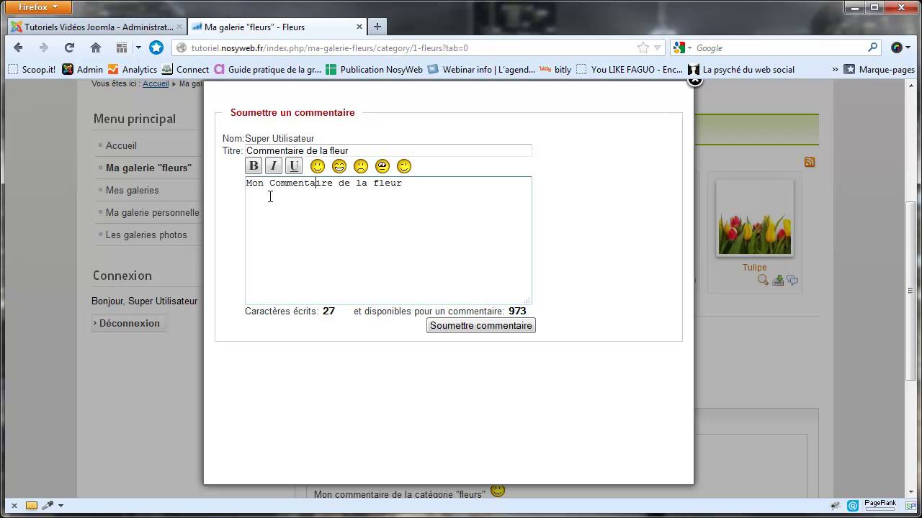
key(Delete)
text(c)
click(475, 326)
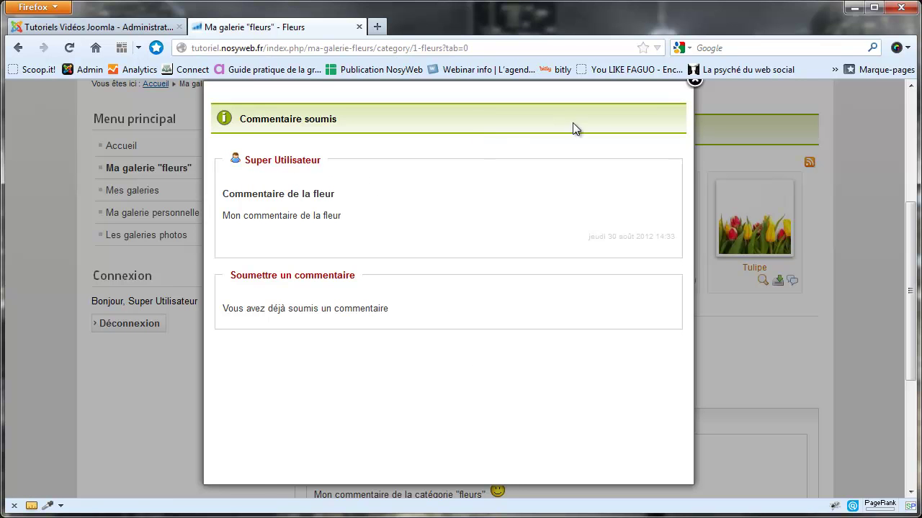
click(692, 82)
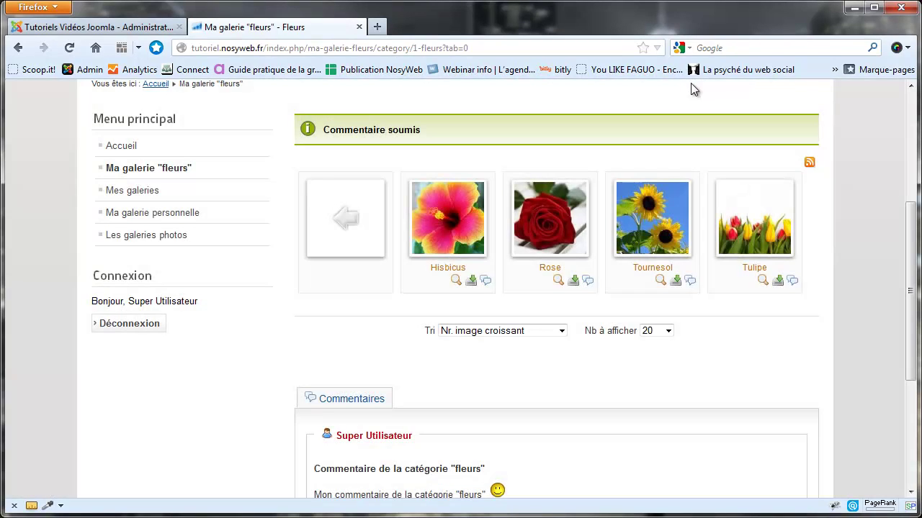
Step: Return to the Phoca Gallery administration and review the submitted image comments and category comments
click(125, 33)
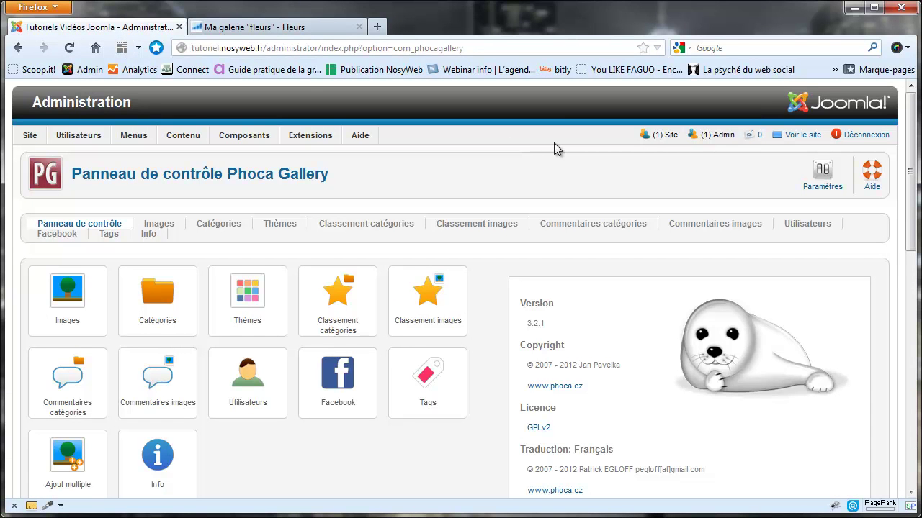
click(688, 227)
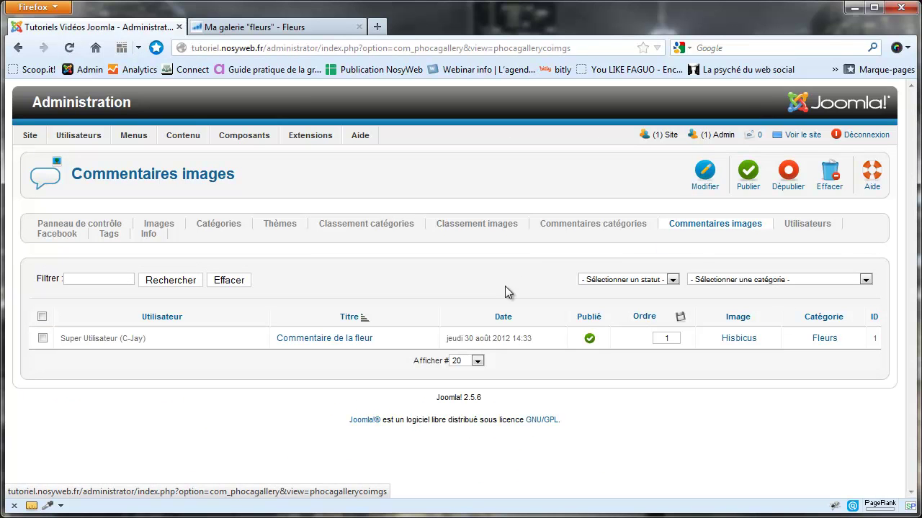
click(580, 220)
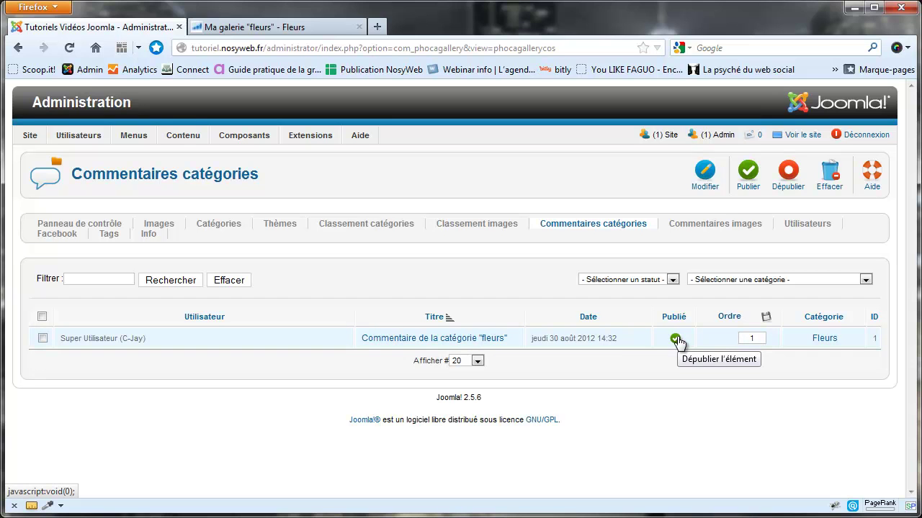
click(690, 228)
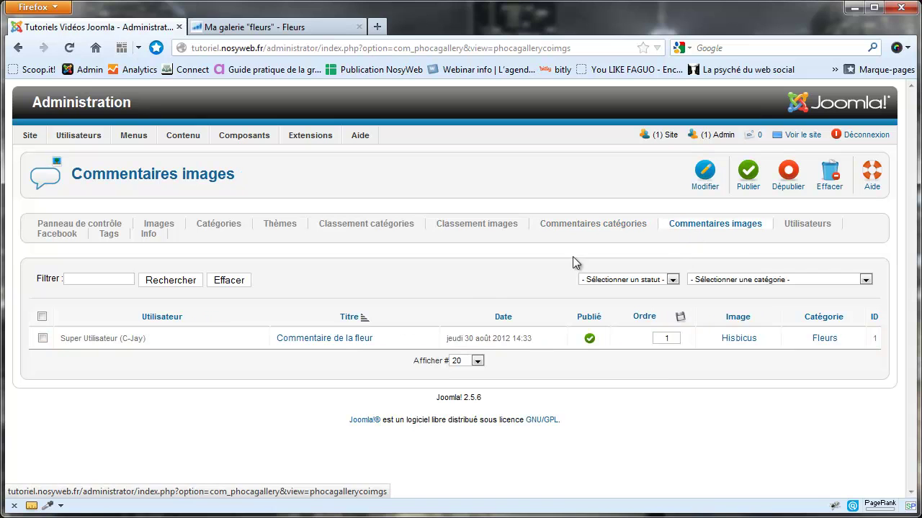
drag(147, 338, 62, 340)
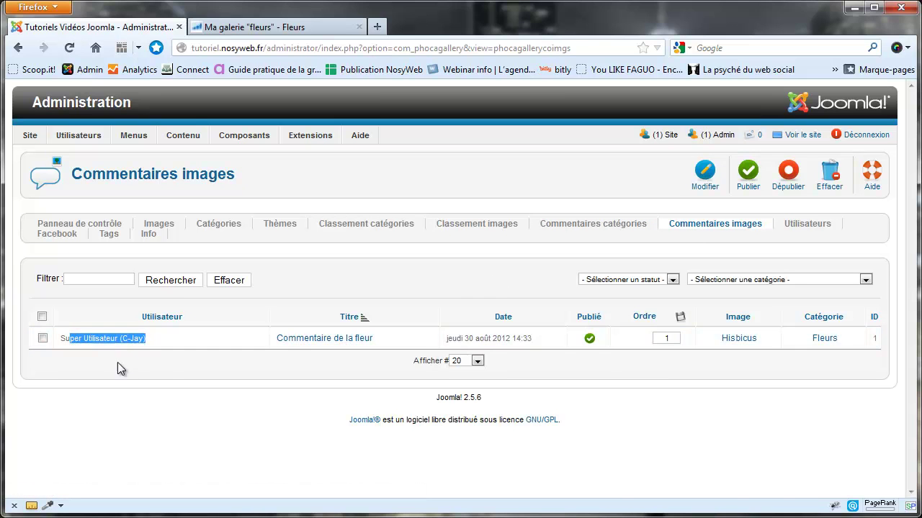
click(167, 367)
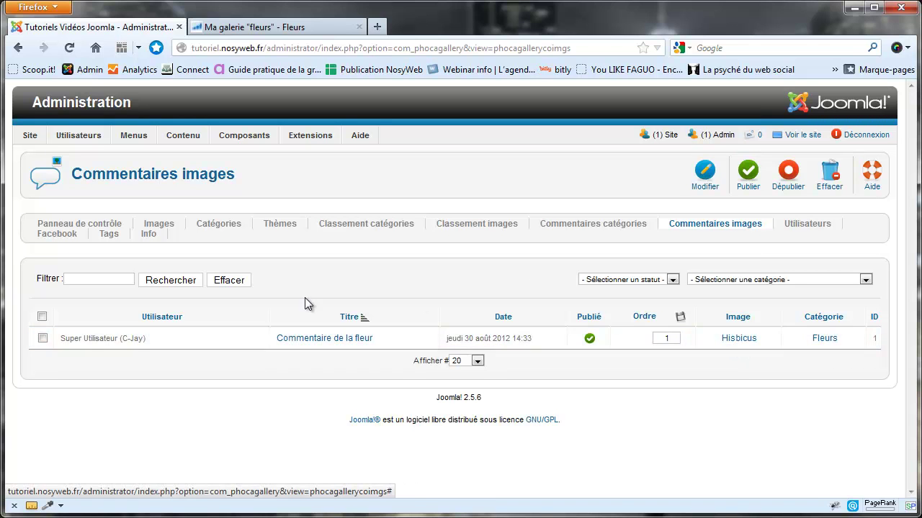
Step: Open the image comment Commentaire de la fleur in the administration, examine its text and publishing options, and close it without saving
click(311, 339)
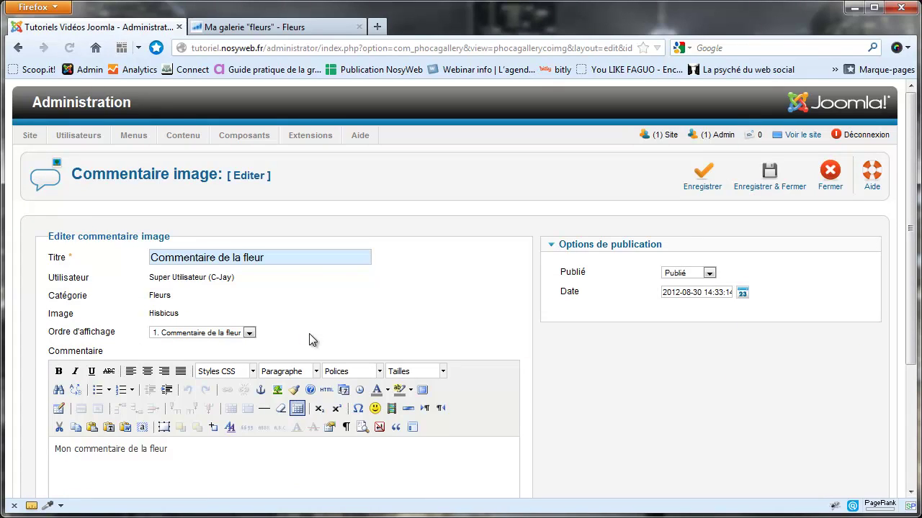
scroll(463, 281, down, 3)
click(248, 369)
click(282, 148)
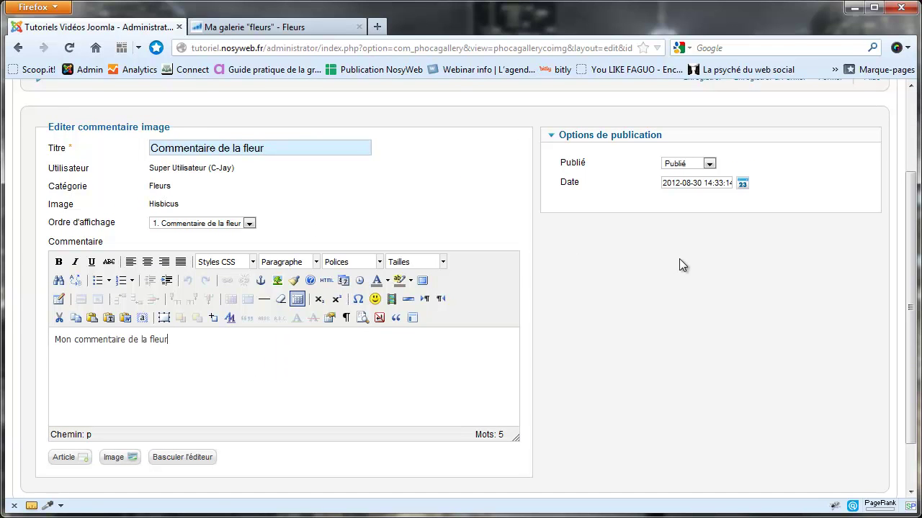
scroll(679, 259, up, 3)
click(830, 176)
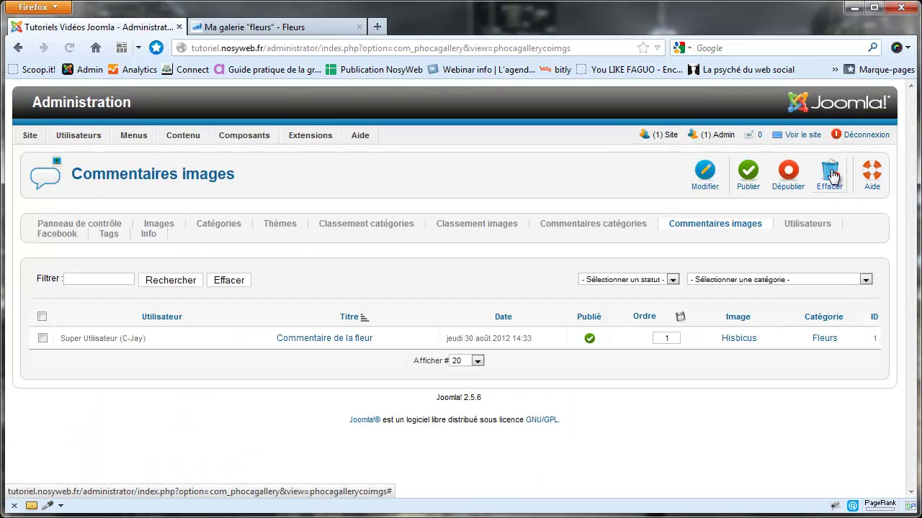
Step: Look through the Phoca Gallery user list, the category comments and the image comments
click(807, 224)
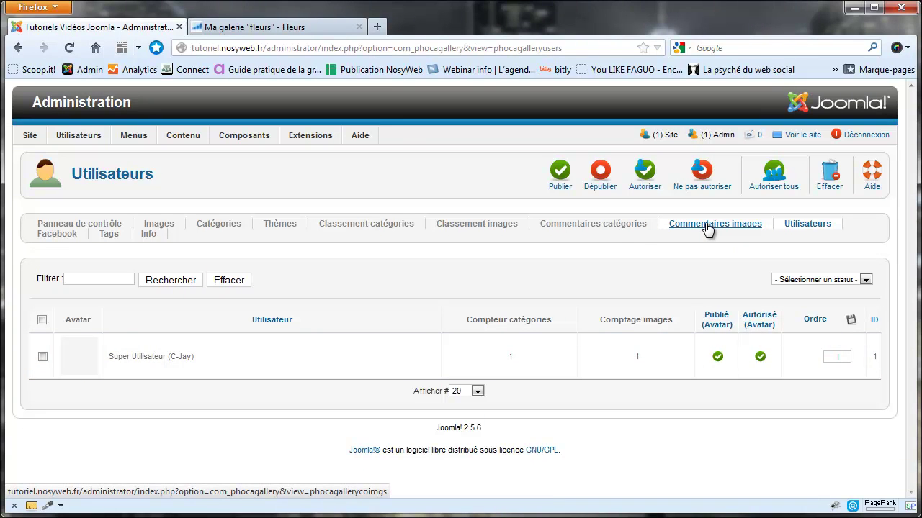
click(637, 229)
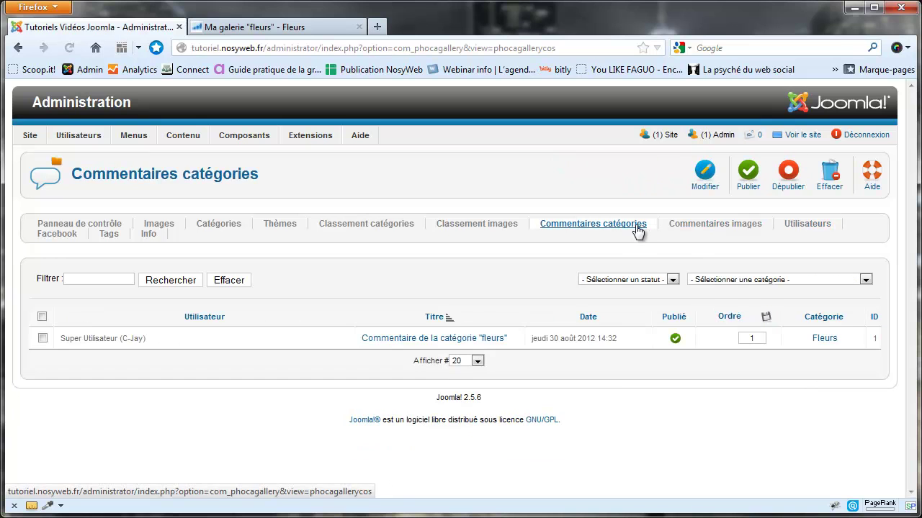
click(693, 231)
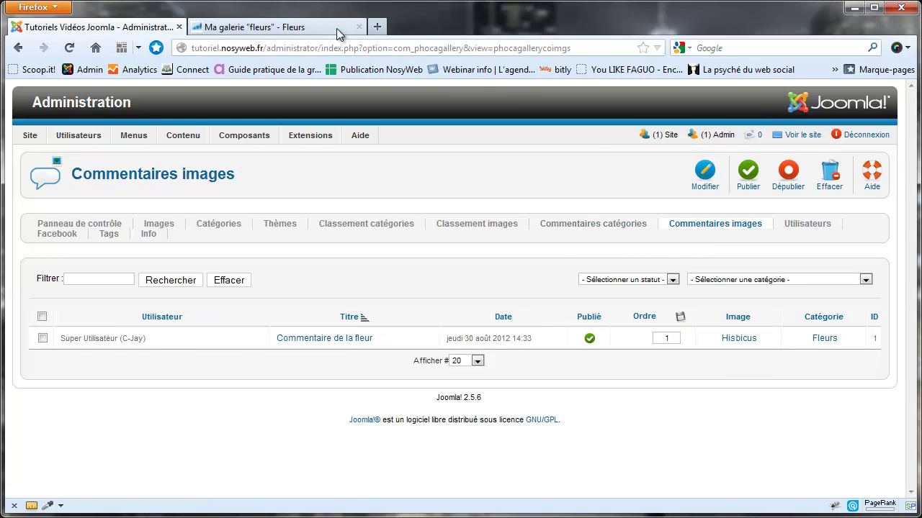
Step: Reload the public "fleurs" gallery and check the comment areas of the Hisbicus image and of the category
click(341, 30)
key(F5)
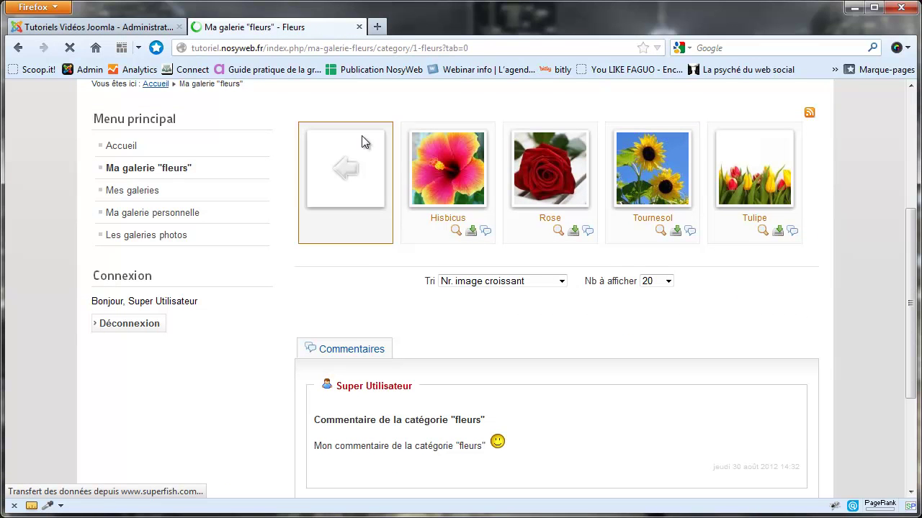
click(486, 232)
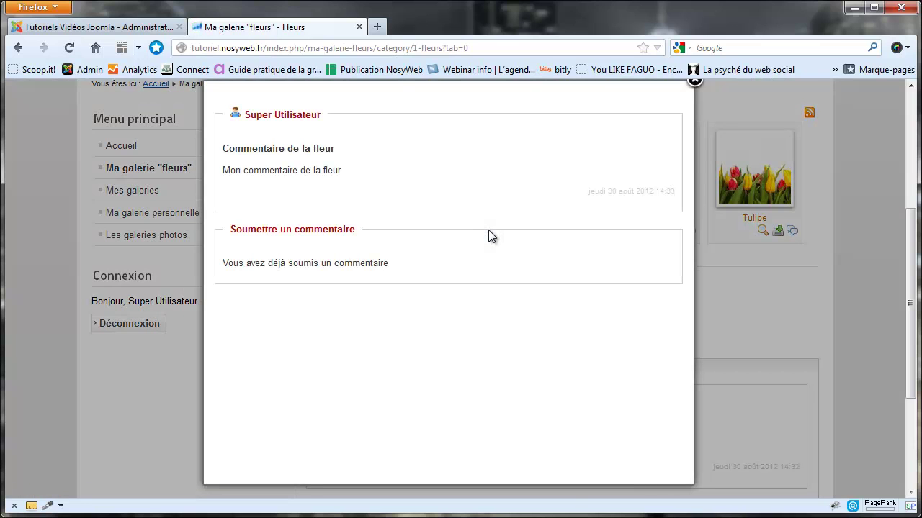
drag(324, 117, 262, 116)
click(354, 149)
drag(401, 270, 225, 269)
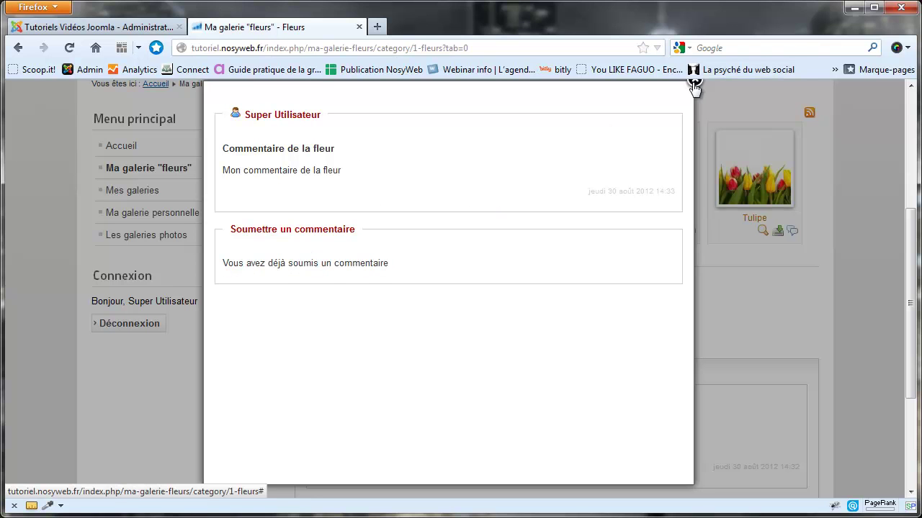
click(692, 81)
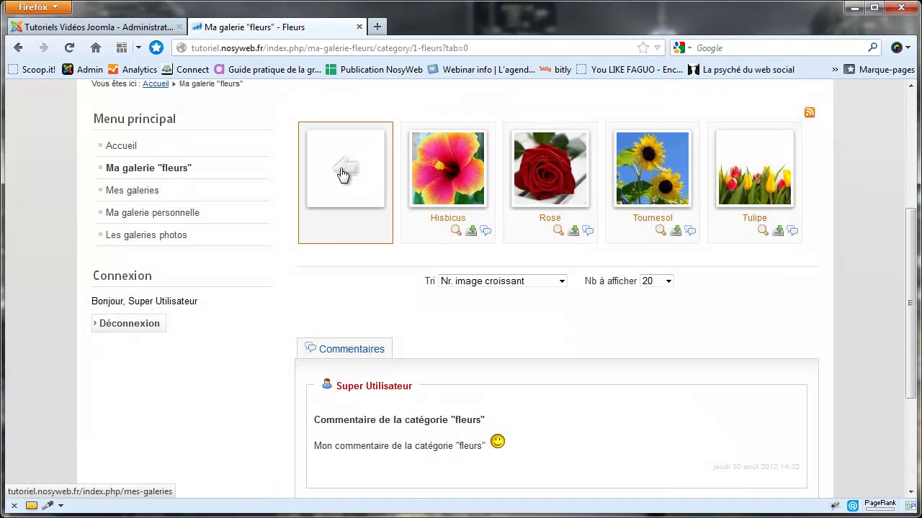
scroll(348, 216, down, 4)
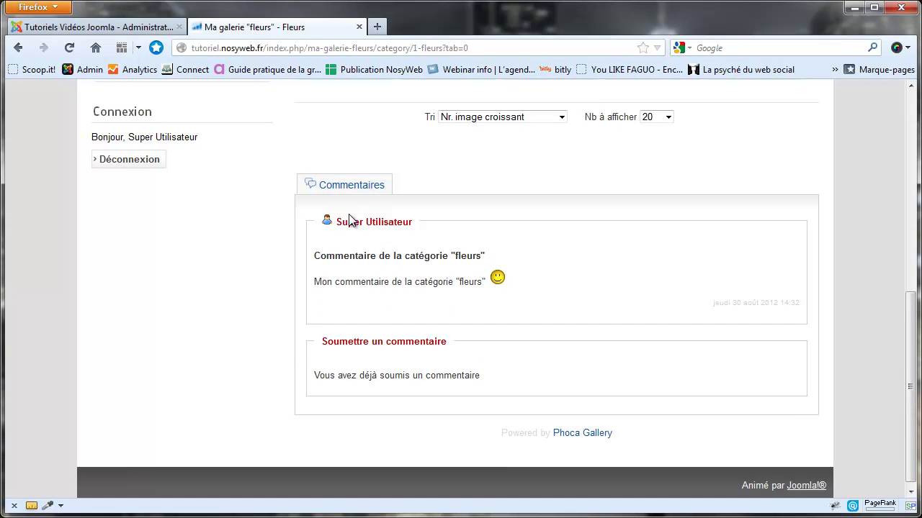
mouse_move(485, 382)
mouse_down()
mouse_move(317, 384)
mouse_move(473, 371)
mouse_up()
Step: Open the extension installer in the Joomla administration and browse for an archive in the Dropbox folder Projet CMS > Composants > J2.5
click(119, 29)
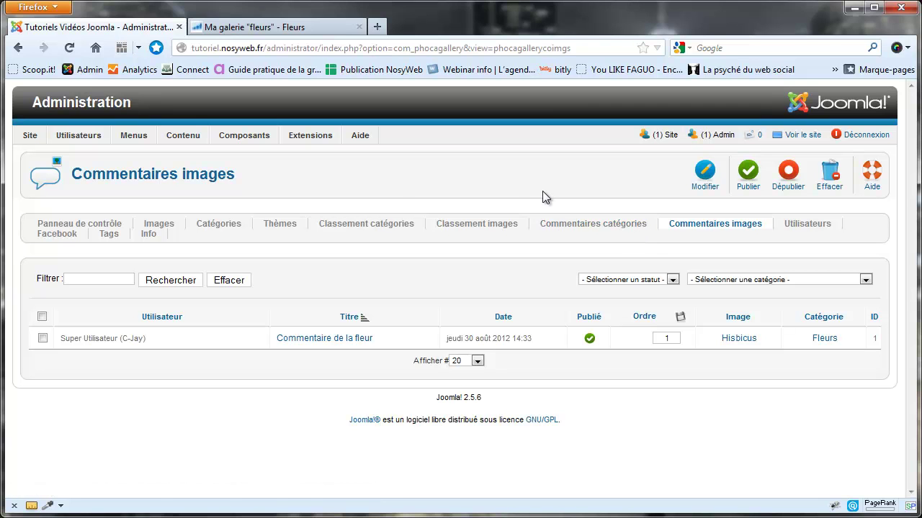
mouse_move(310, 135)
click(313, 156)
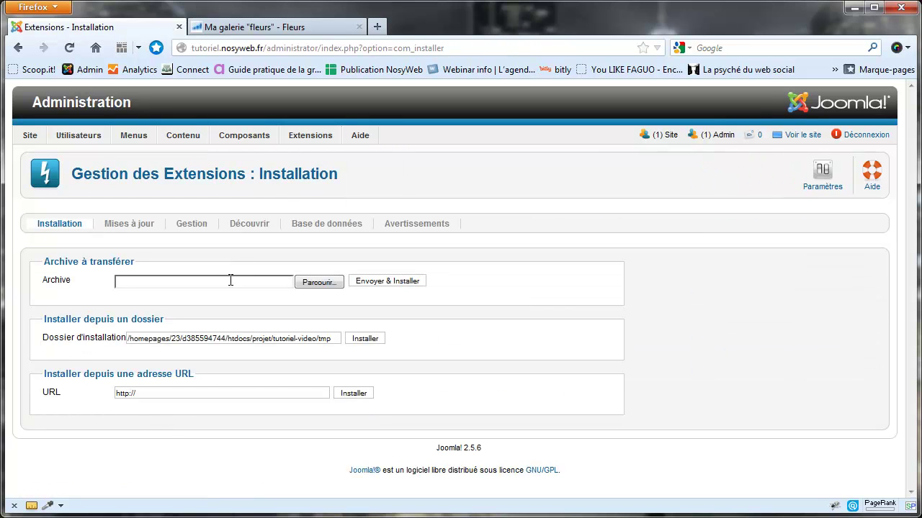
click(315, 282)
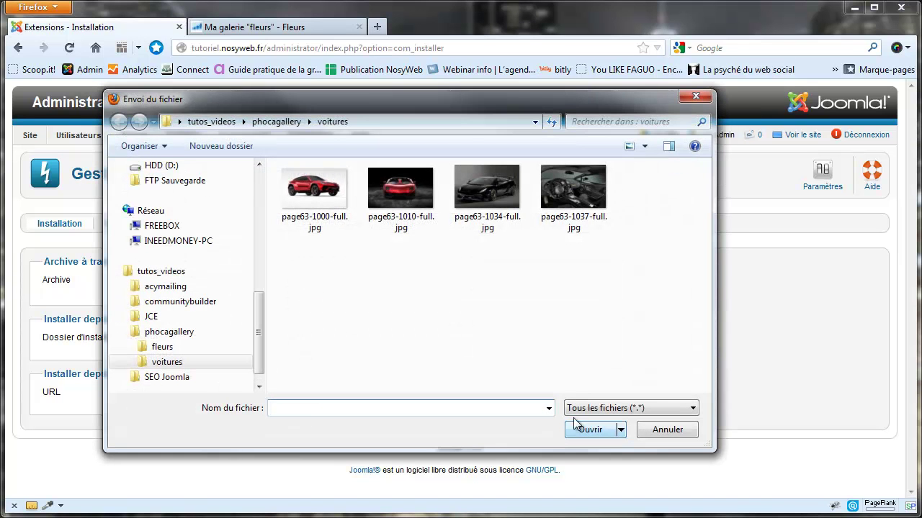
drag(263, 366, 264, 232)
click(213, 247)
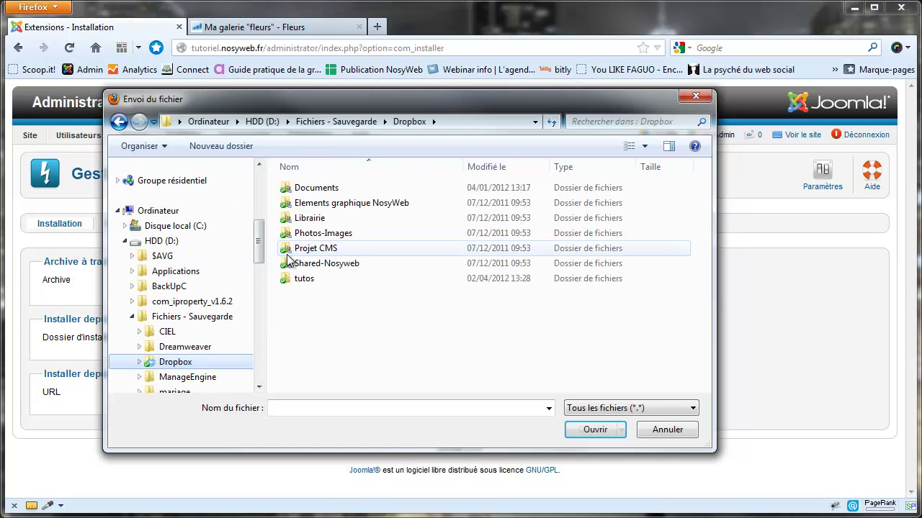
double_click(317, 248)
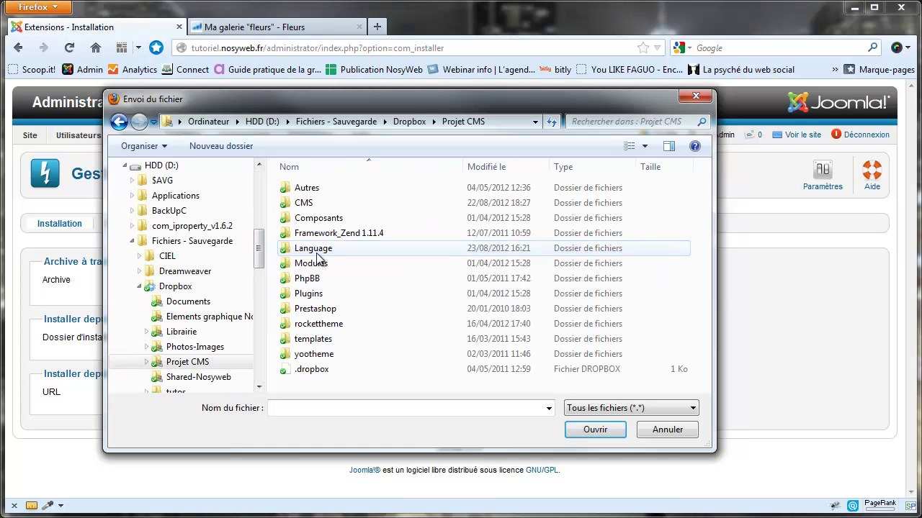
double_click(315, 217)
double_click(313, 208)
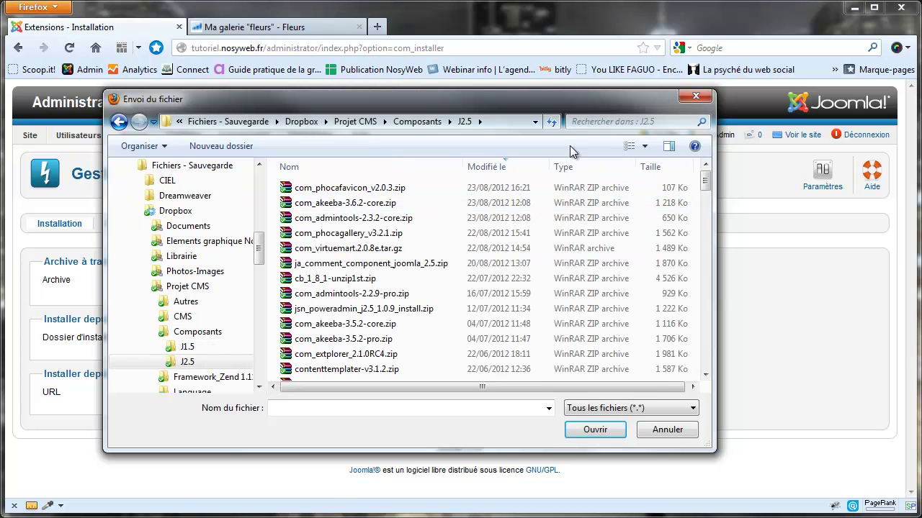
Step: Search the folder for jcomment, choose com_jcomments_v2.3.0.zip and install it
click(608, 121)
text(jcoment)
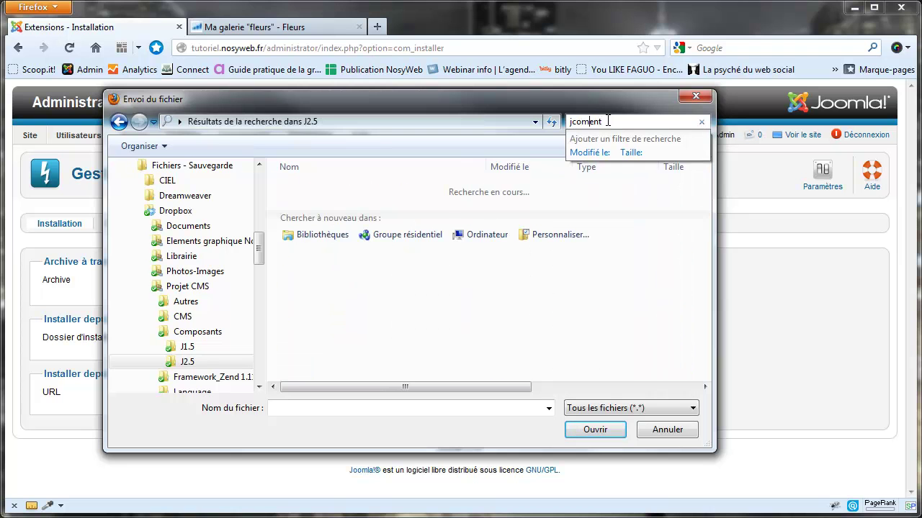
text(m)
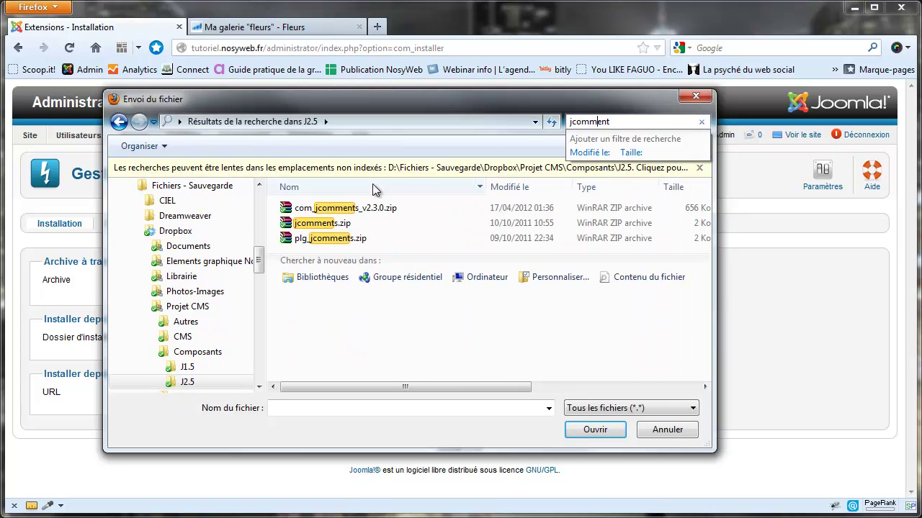
double_click(349, 208)
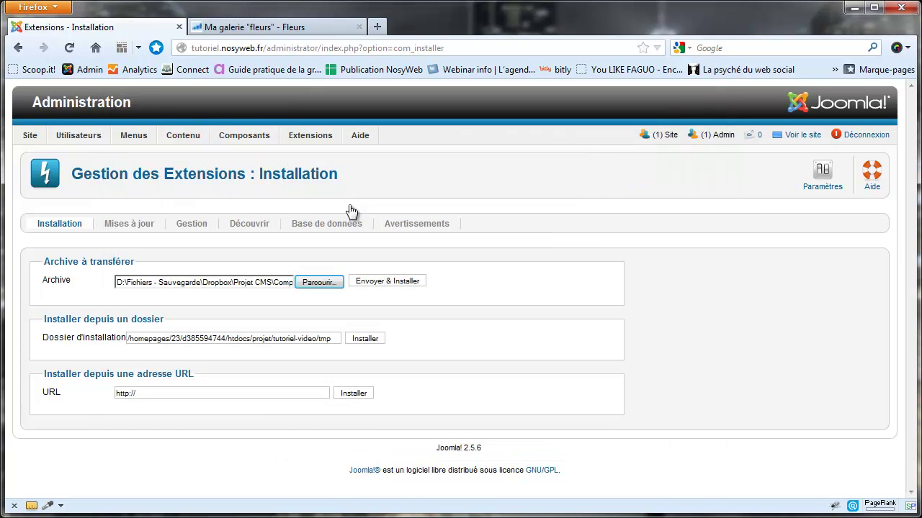
click(379, 283)
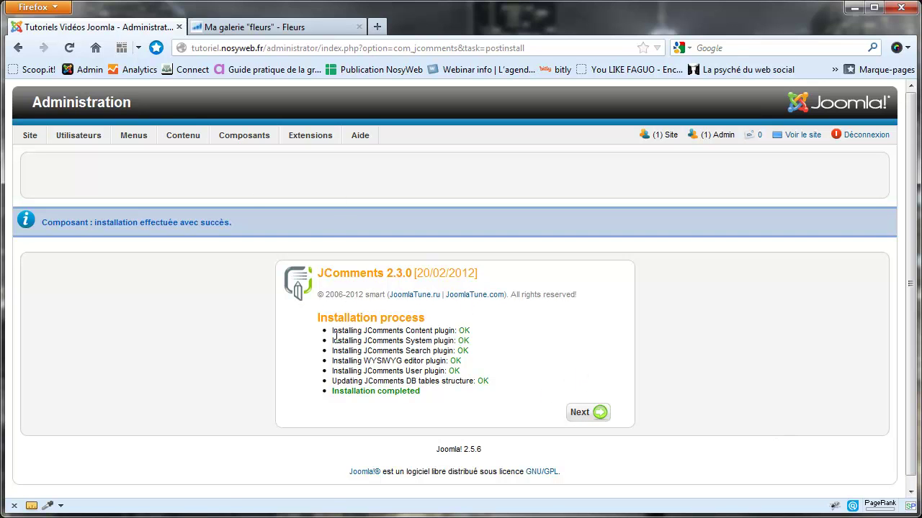
Step: Continue past the JComments installation report and open the JComments comment manager
click(580, 413)
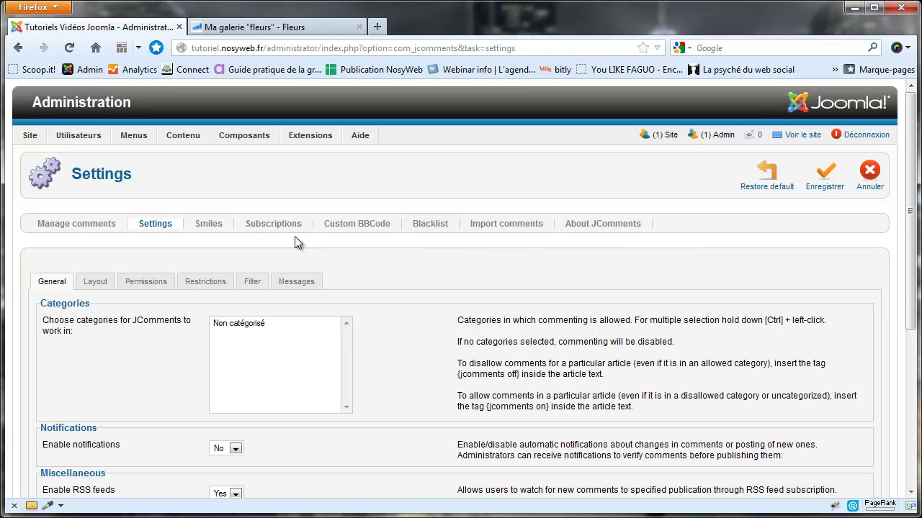
mouse_move(259, 136)
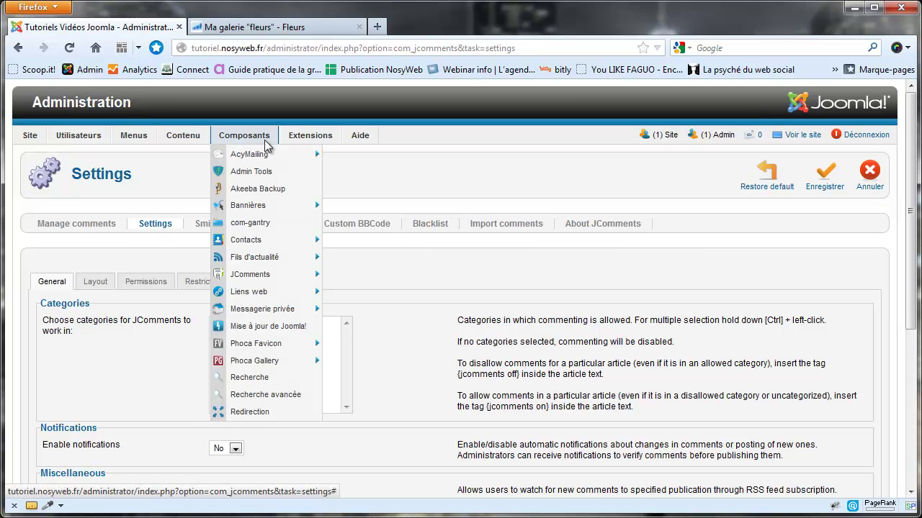
click(291, 272)
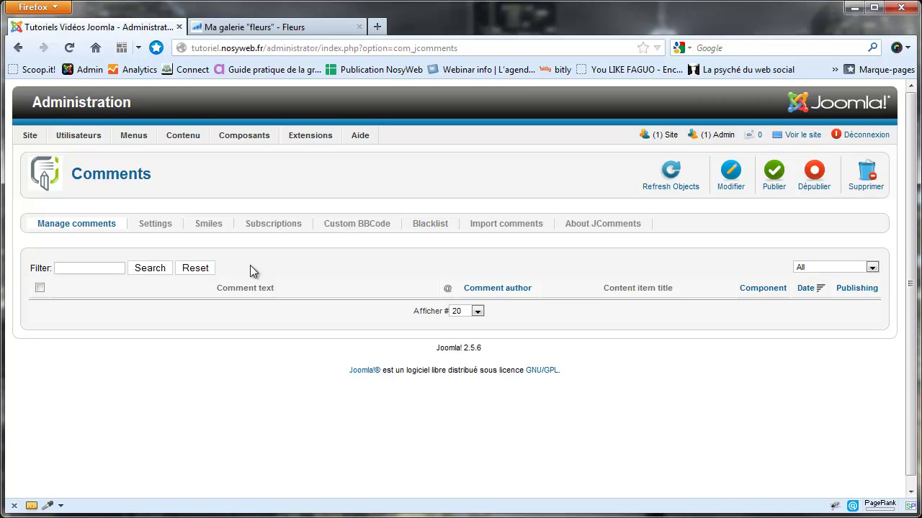
Step: In the Phoca Gallery user options, set the external comment system to JComments, then save and close the options
mouse_move(245, 136)
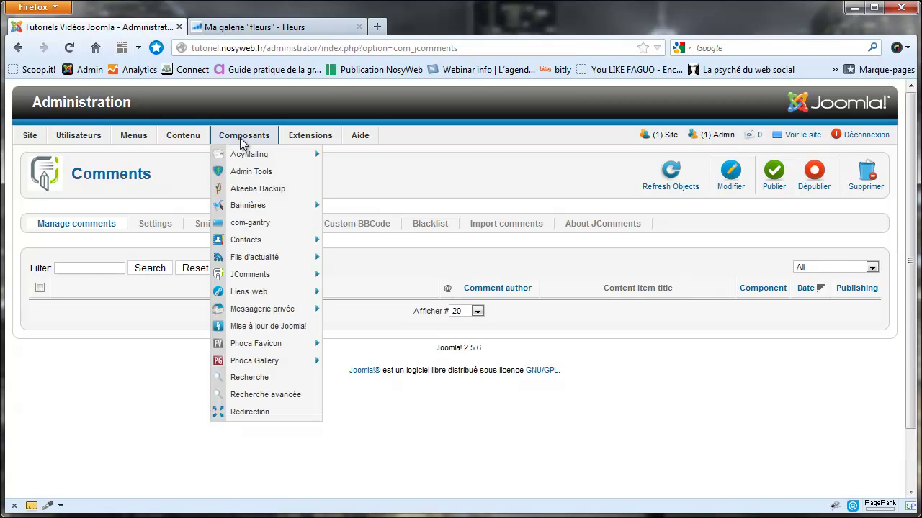
mouse_move(272, 260)
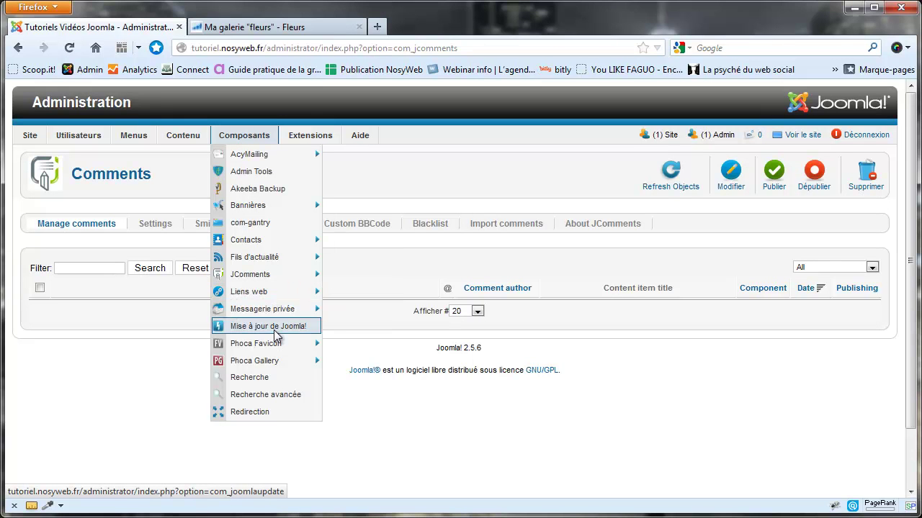
mouse_move(277, 364)
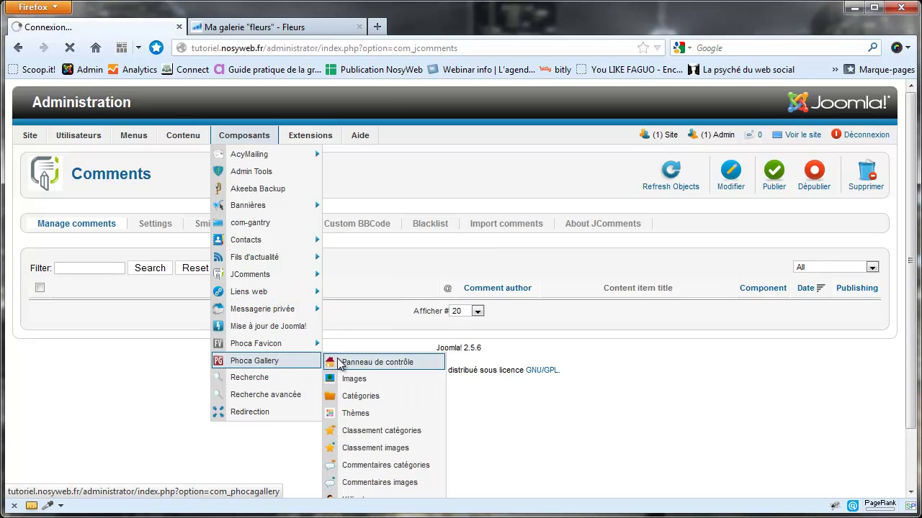
click(338, 361)
click(814, 171)
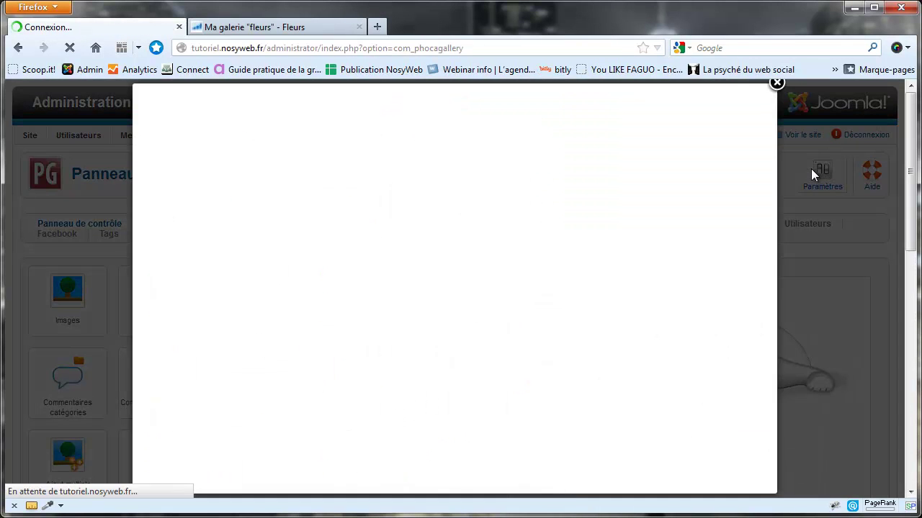
click(238, 153)
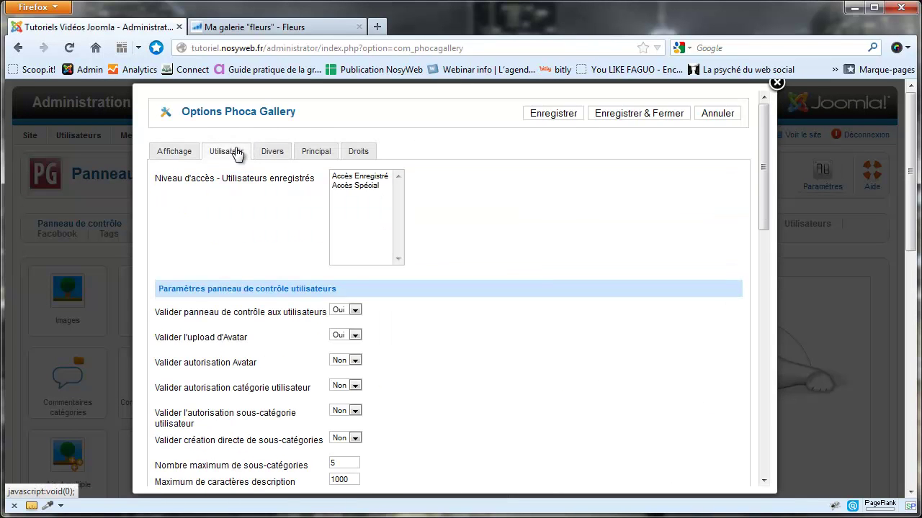
scroll(532, 271, down, 10)
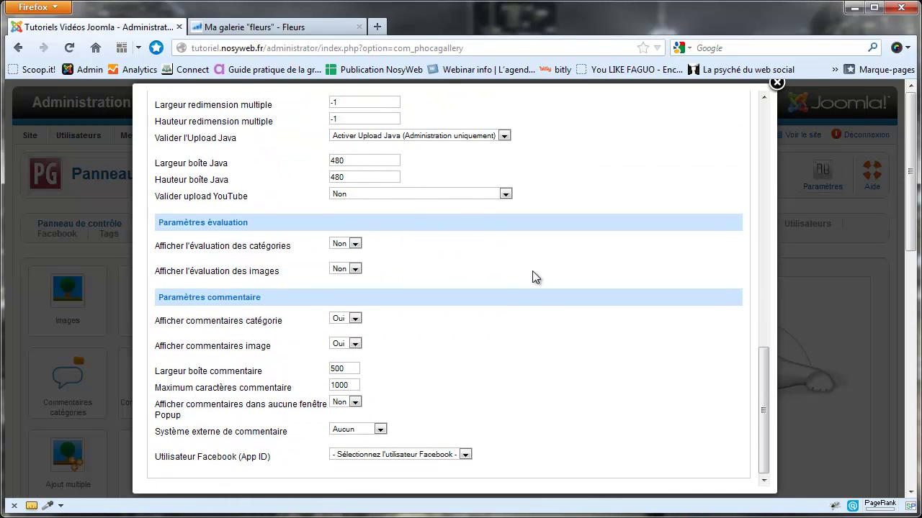
click(374, 430)
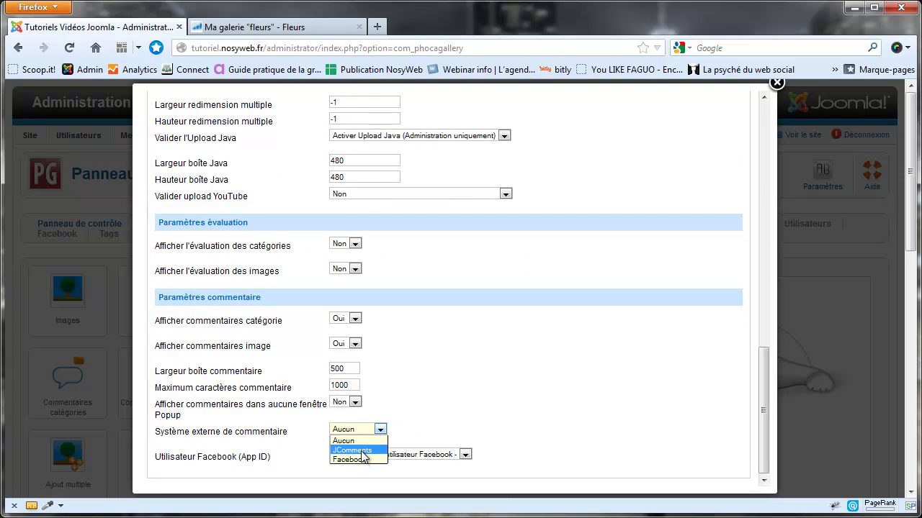
click(357, 450)
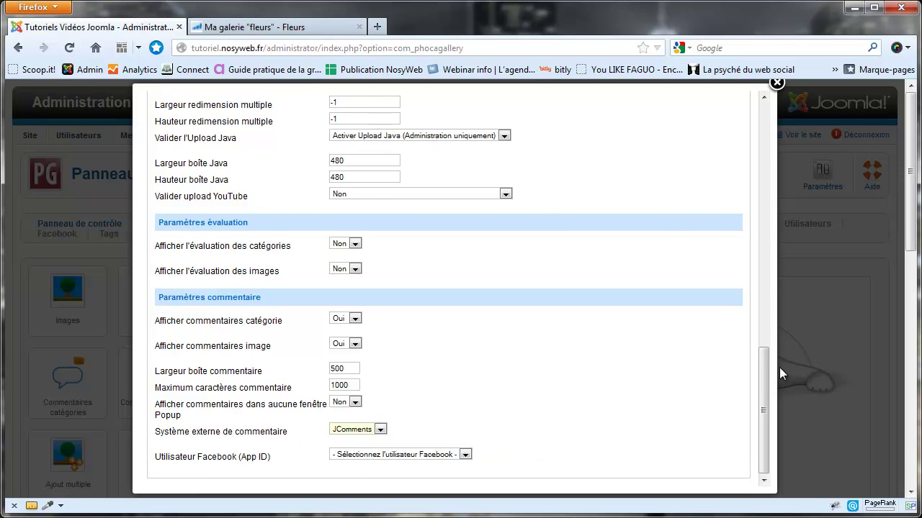
drag(765, 378, 765, 134)
click(601, 119)
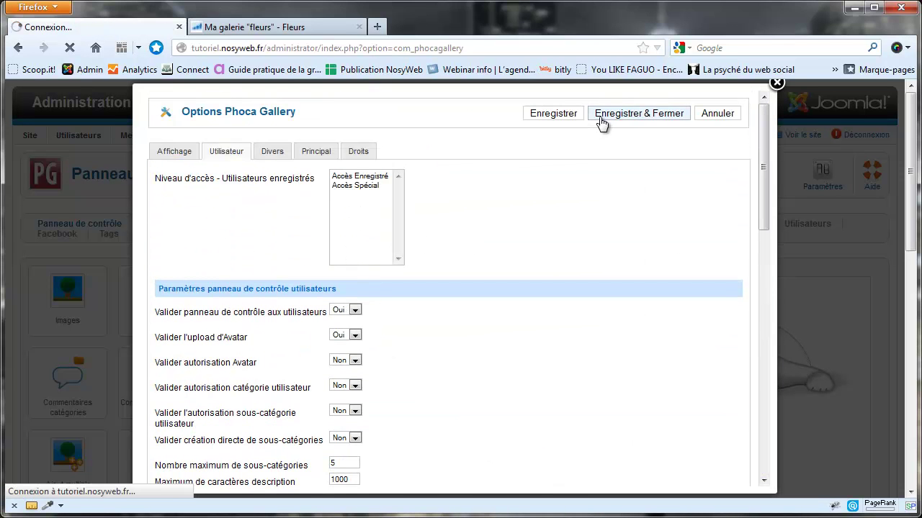
Step: Reopen the public "fleurs" gallery and read the message in the category's comment area
click(295, 28)
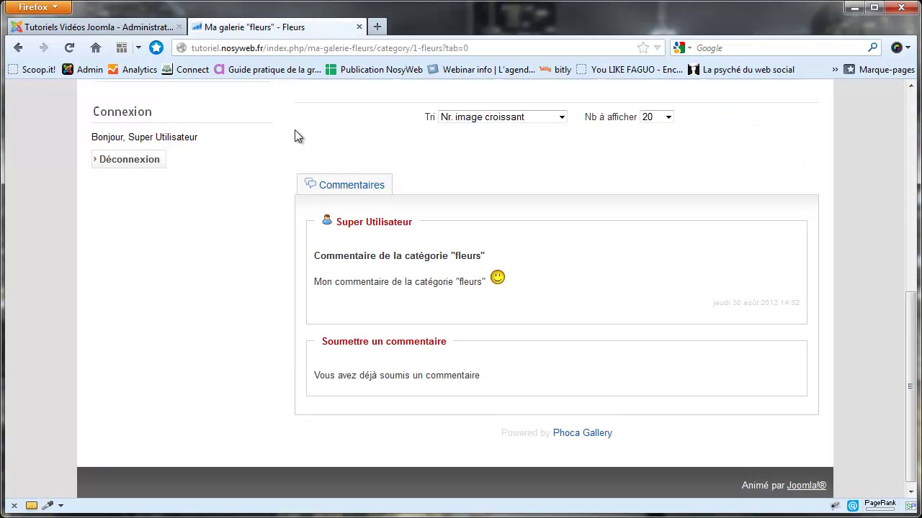
scroll(260, 189, up, 10)
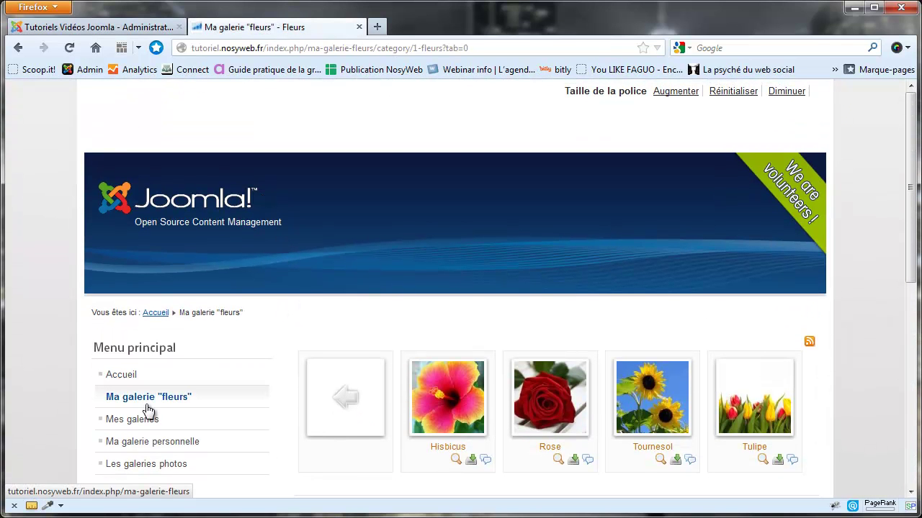
click(150, 407)
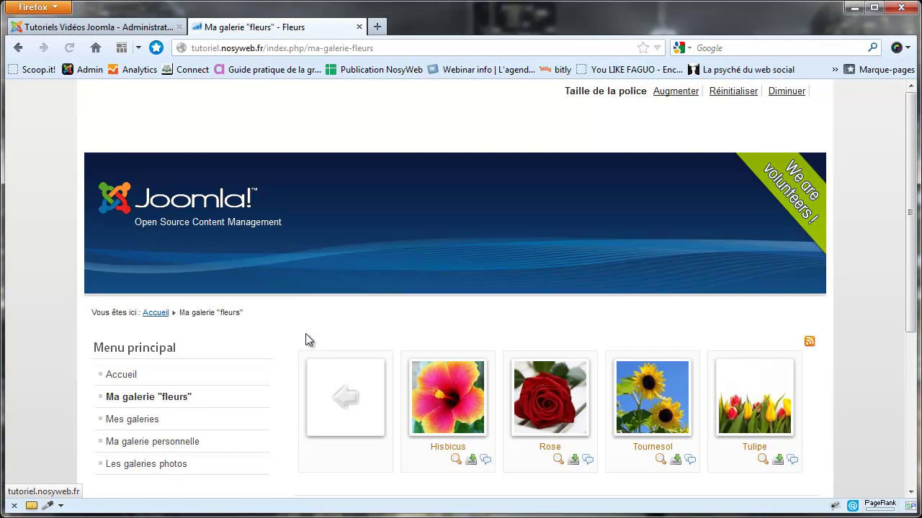
scroll(407, 270, down, 5)
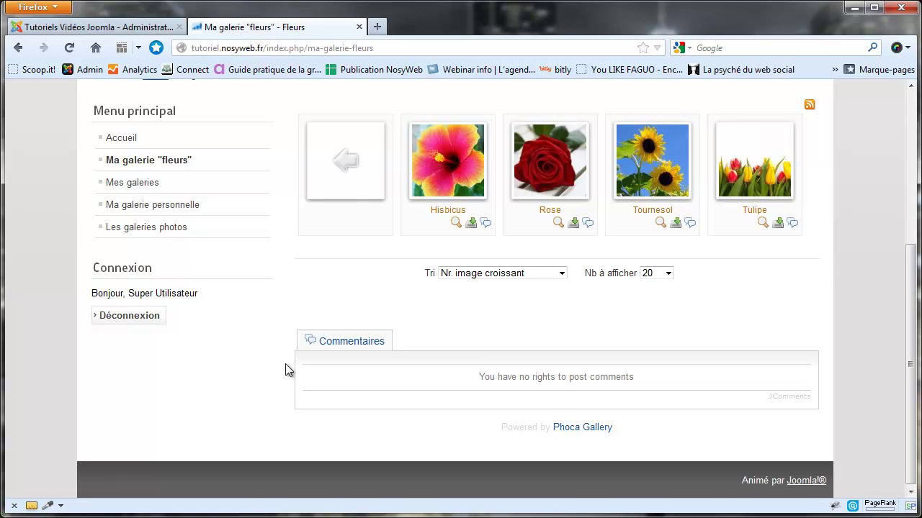
drag(472, 378, 636, 376)
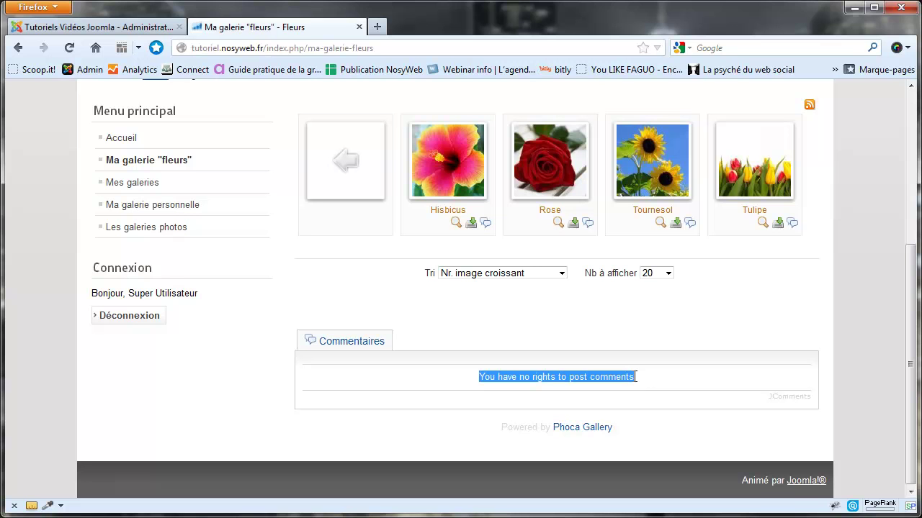
Step: In the Joomla administration, open the JComments permissions for the Super Utilisateur user group
click(126, 27)
mouse_move(227, 138)
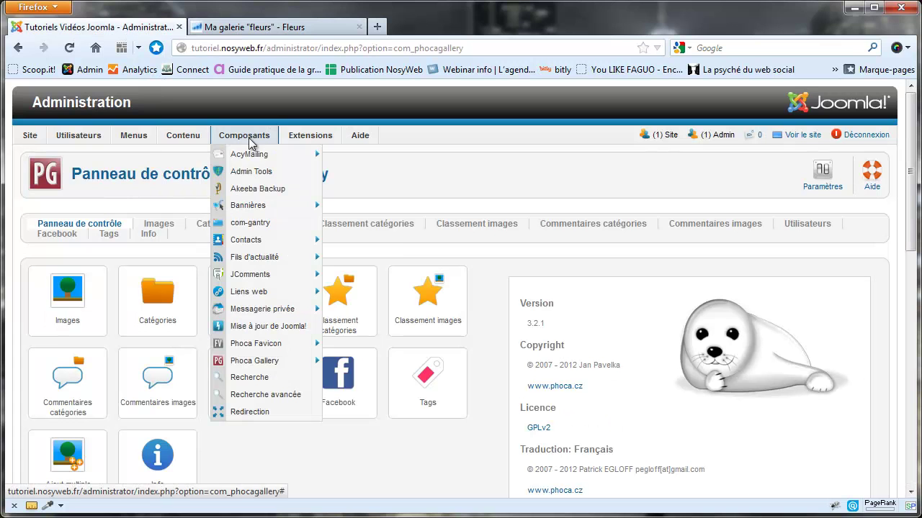
click(268, 278)
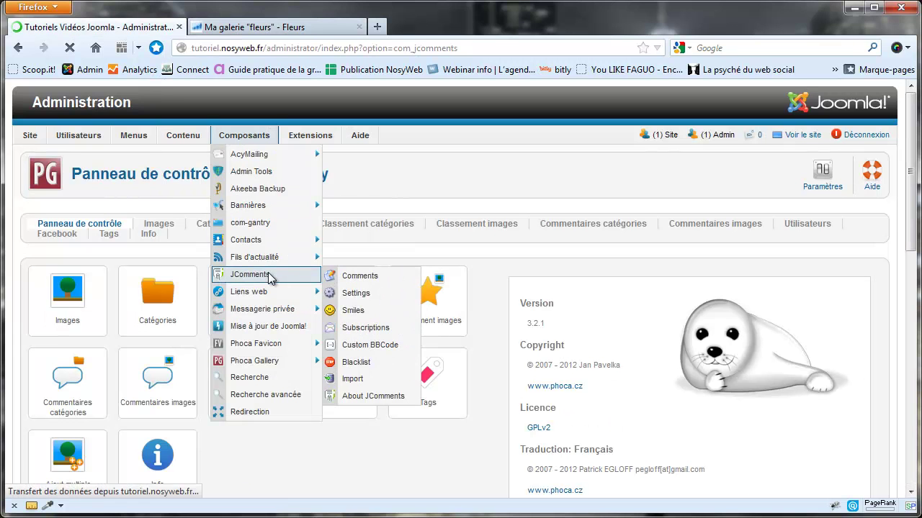
click(154, 228)
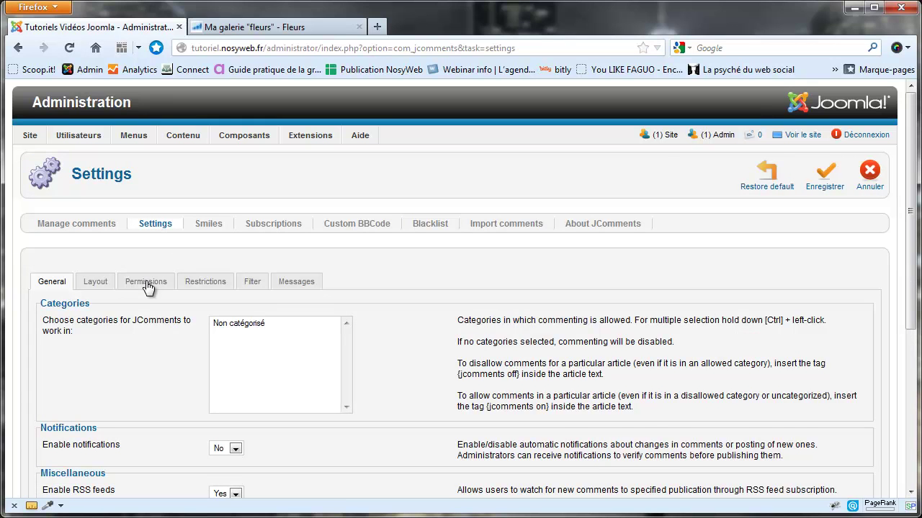
scroll(147, 287, down, 1)
click(139, 231)
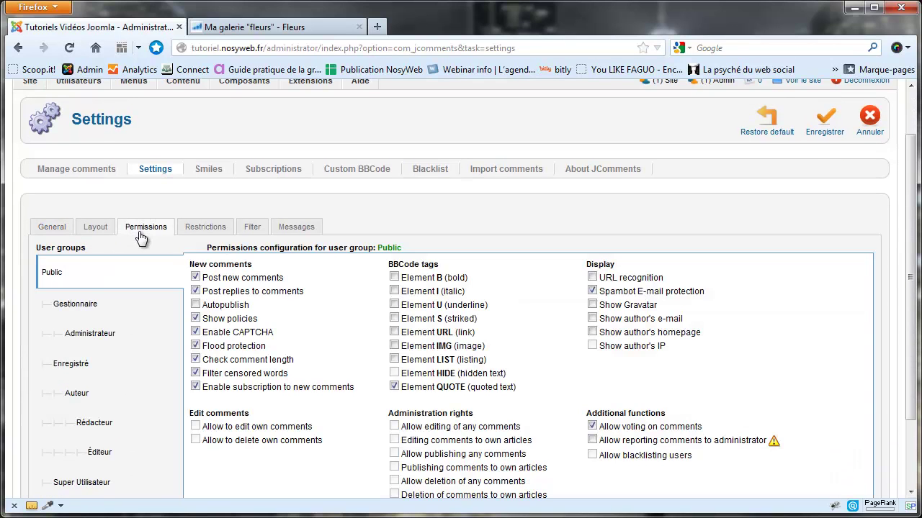
scroll(130, 252, down, 2)
click(111, 396)
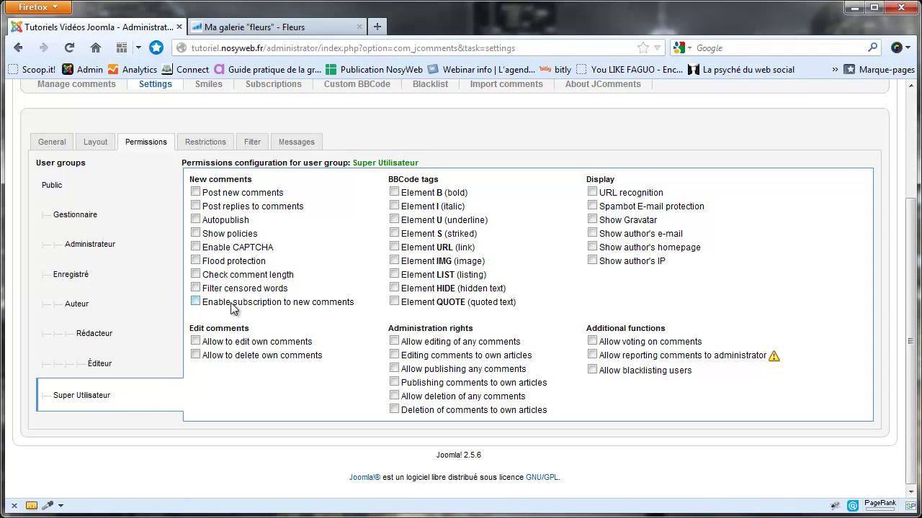
Step: Grant the Super Utilisateur group all new-comment permissions, from posting new comments to subscribing to new comments
mouse_move(213, 221)
click(195, 193)
click(195, 205)
click(195, 219)
click(195, 234)
click(195, 247)
click(195, 261)
click(195, 288)
click(196, 274)
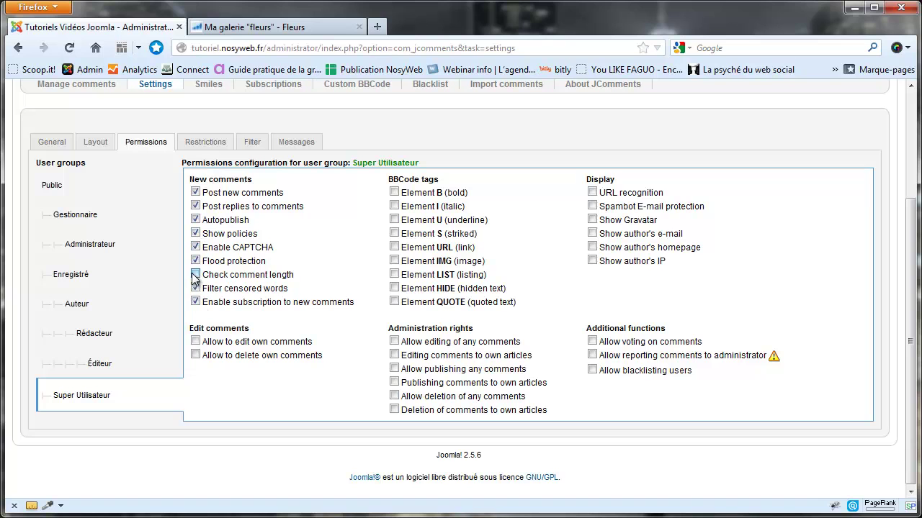
Step: Grant the Super Utilisateur group all comment editing permissions, additional functions and administration rights
click(195, 341)
click(195, 354)
click(592, 342)
click(592, 355)
click(592, 370)
click(394, 342)
click(394, 355)
click(393, 368)
click(394, 383)
click(394, 396)
click(394, 410)
Step: Allow the Super Utilisateur group all BBCode tags, from QUOTE and HIDE to italic and bold
click(393, 301)
click(394, 288)
click(394, 275)
click(394, 261)
click(394, 247)
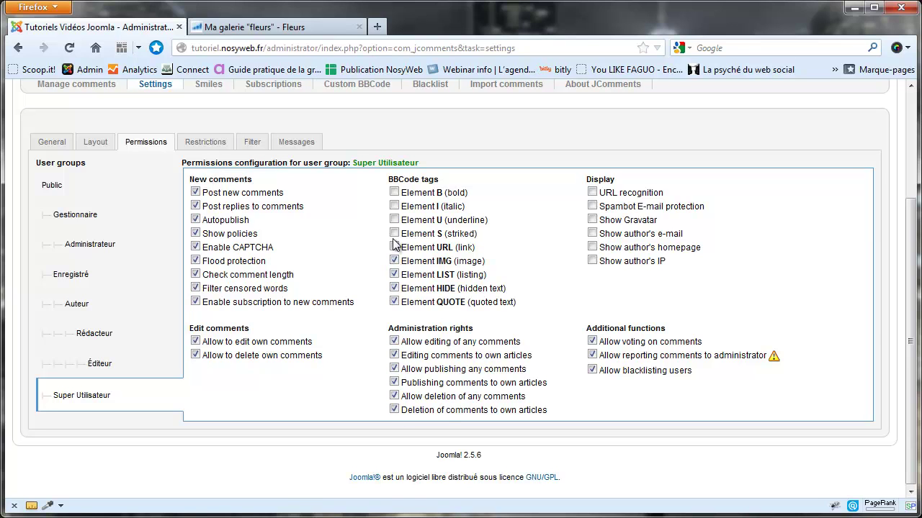
click(394, 233)
click(393, 220)
click(394, 205)
click(393, 192)
Step: Enable all display permissions for the Super Utilisateur group, save the JComments settings and return to the general settings
click(592, 192)
click(592, 206)
click(592, 220)
click(592, 234)
click(592, 247)
click(591, 261)
scroll(540, 152, up, 4)
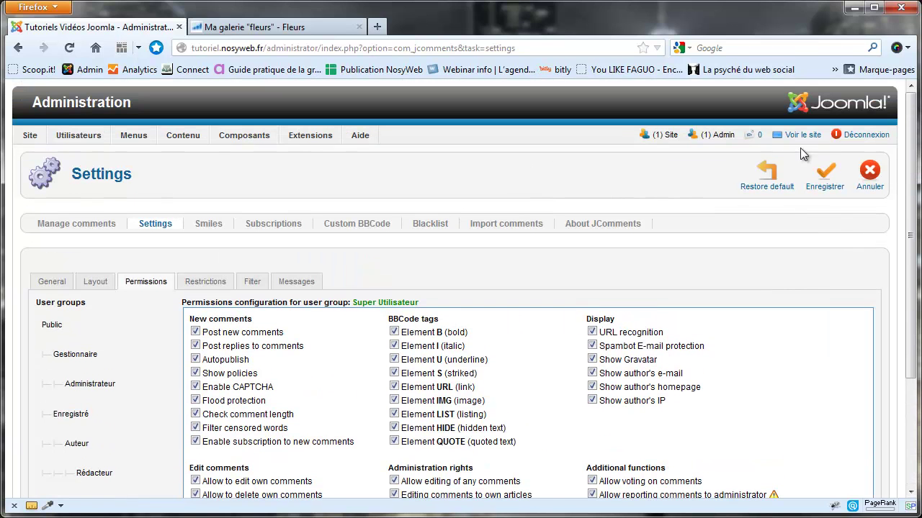
click(829, 175)
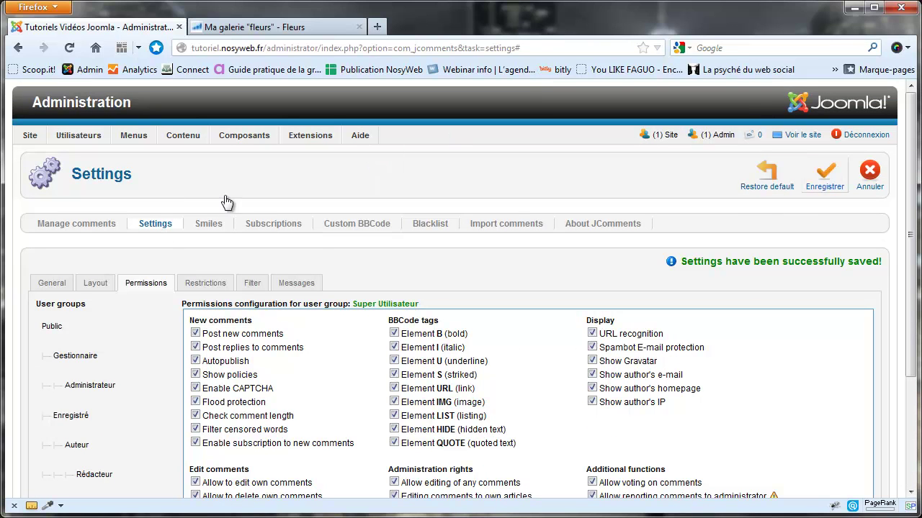
click(58, 282)
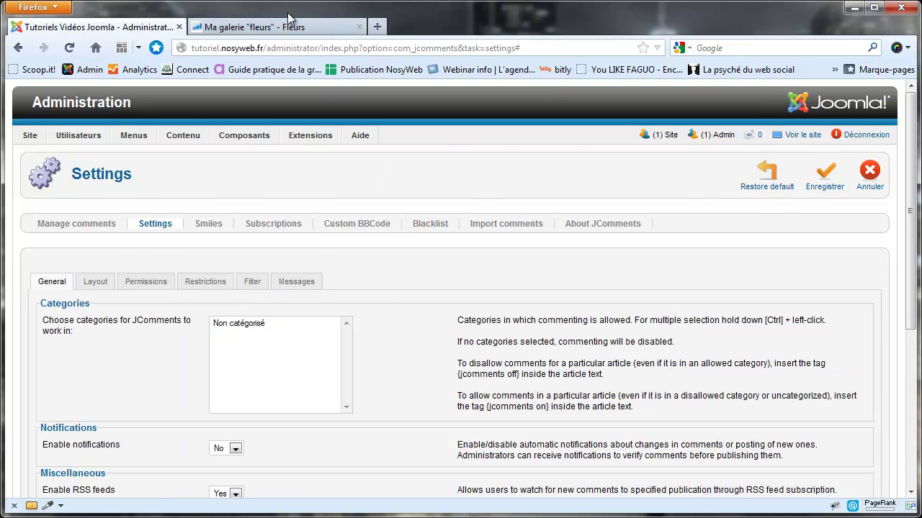
Step: Reload the public "fleurs" gallery and check the comment area below the images
click(302, 25)
key(F5)
scroll(280, 281, down, 3)
drag(388, 205, 328, 208)
click(295, 202)
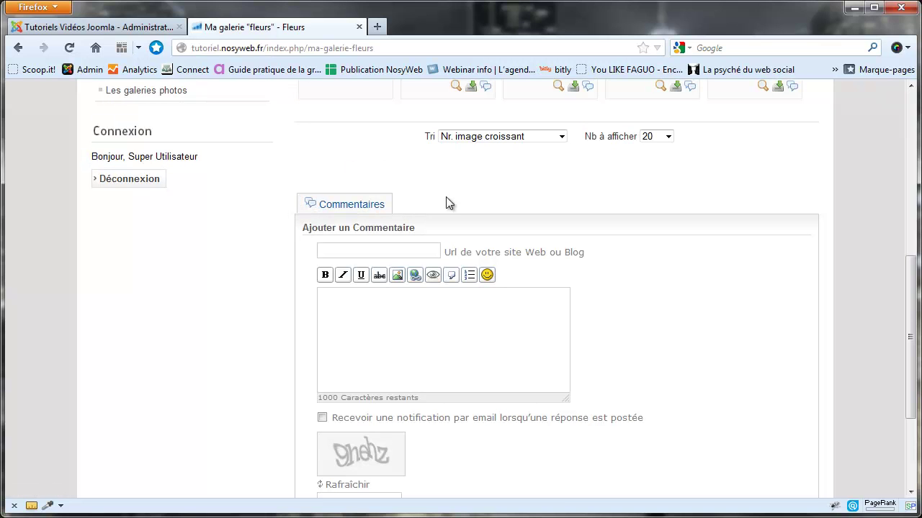
Step: Examine the JComments form's website field, text area, captcha and list of smileys
click(349, 249)
click(421, 325)
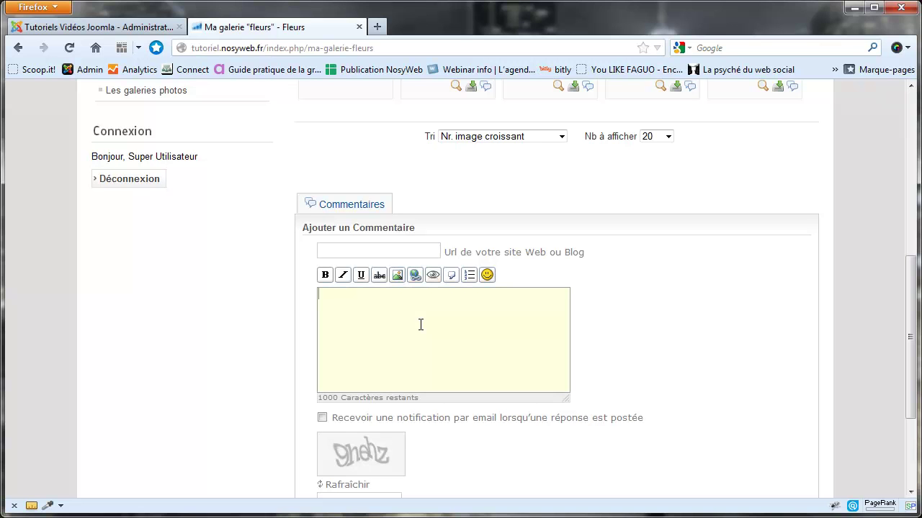
scroll(422, 320, down, 2)
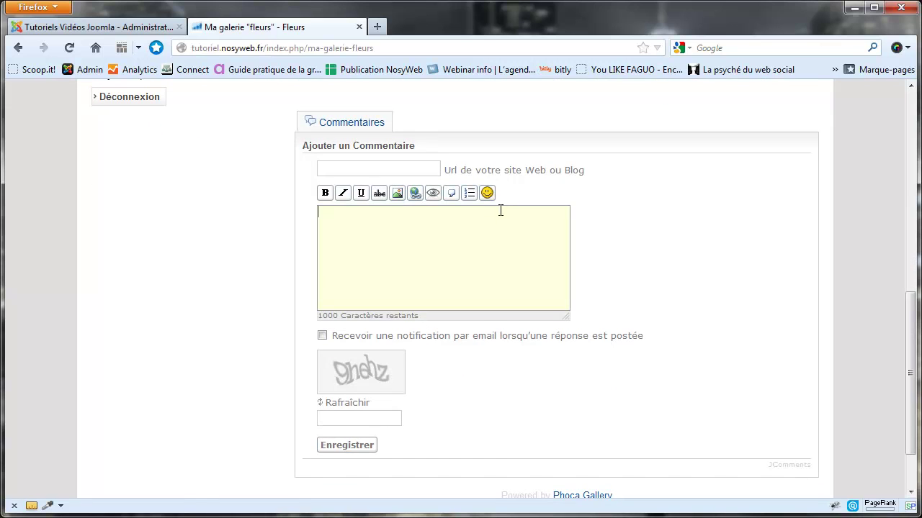
click(488, 193)
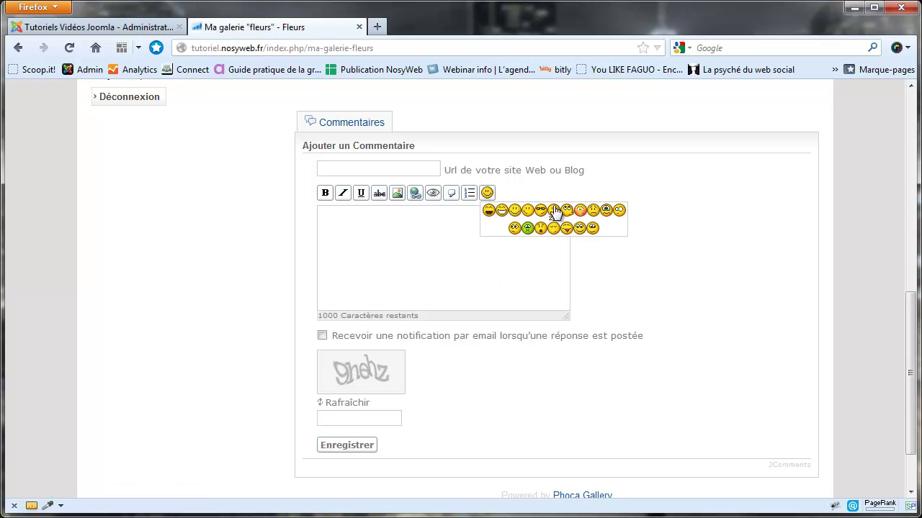
click(446, 222)
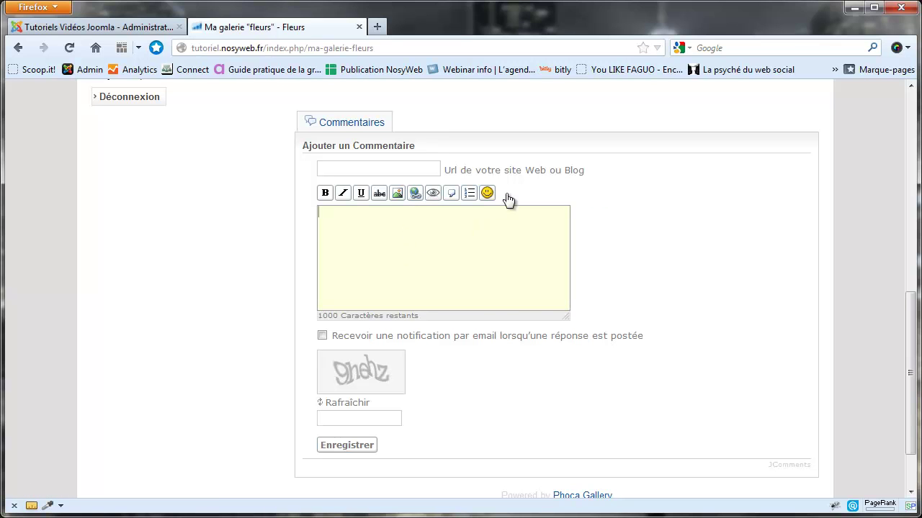
Step: Review the JComments general, layout and permissions settings, and examine the list of custom BBCode tags
click(127, 29)
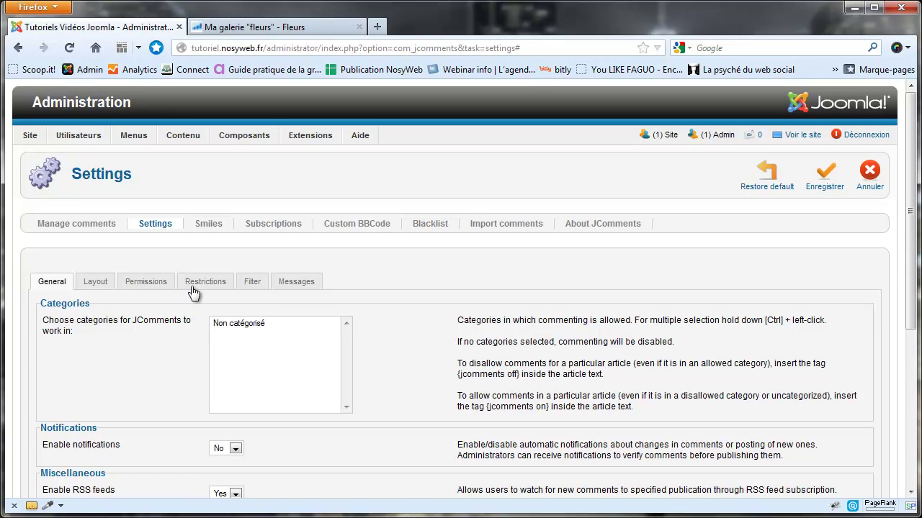
scroll(147, 286, down, 3)
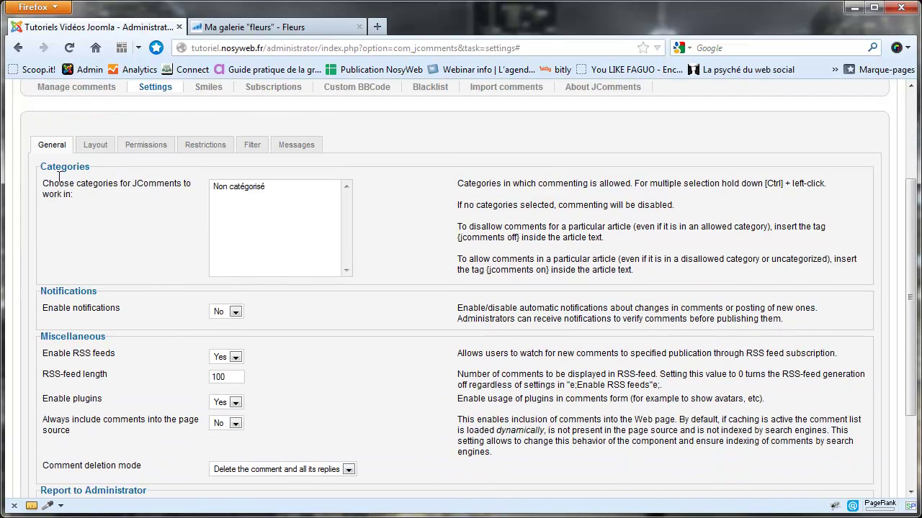
click(98, 149)
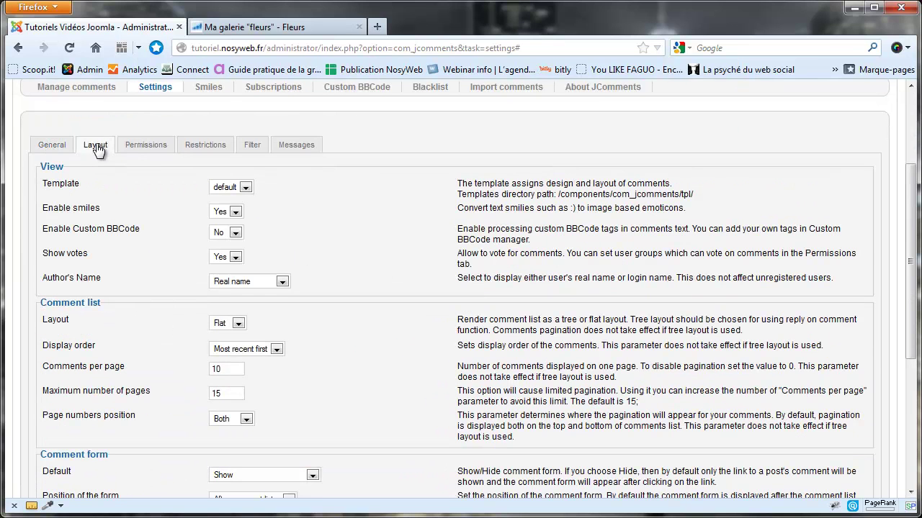
click(144, 148)
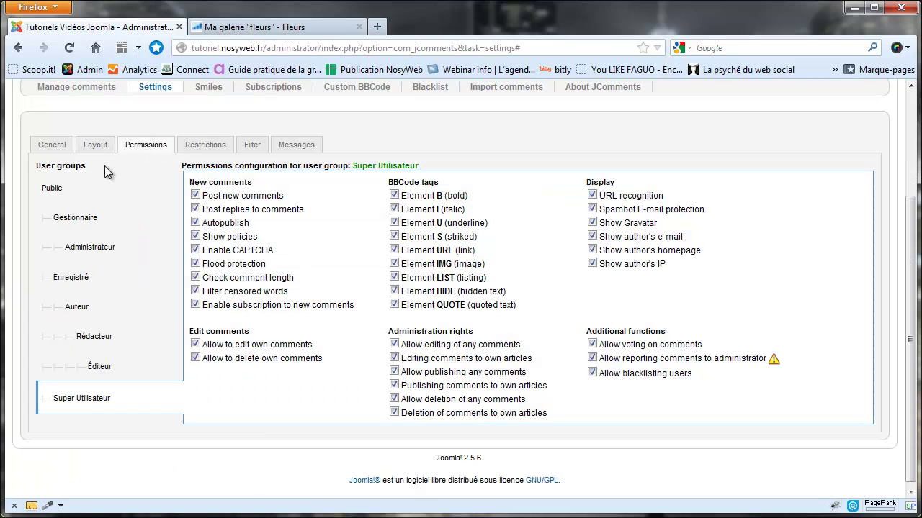
scroll(195, 223, up, 2)
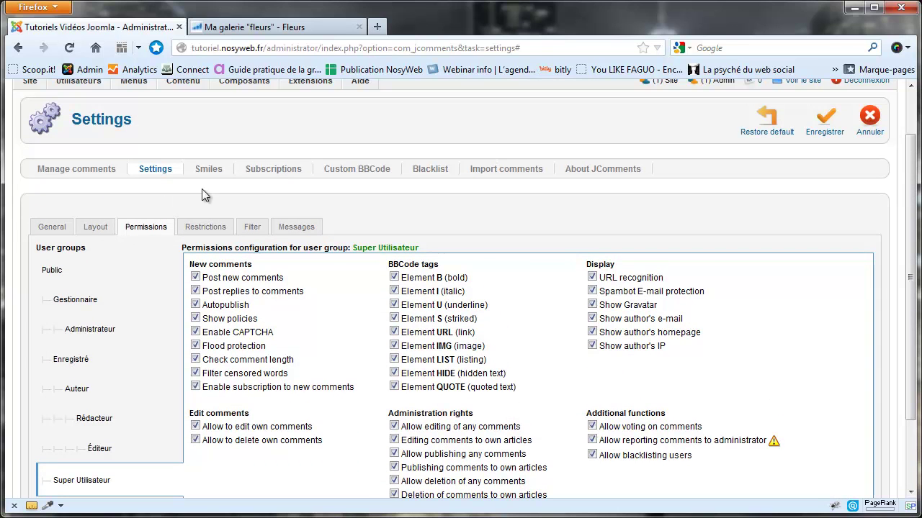
click(355, 170)
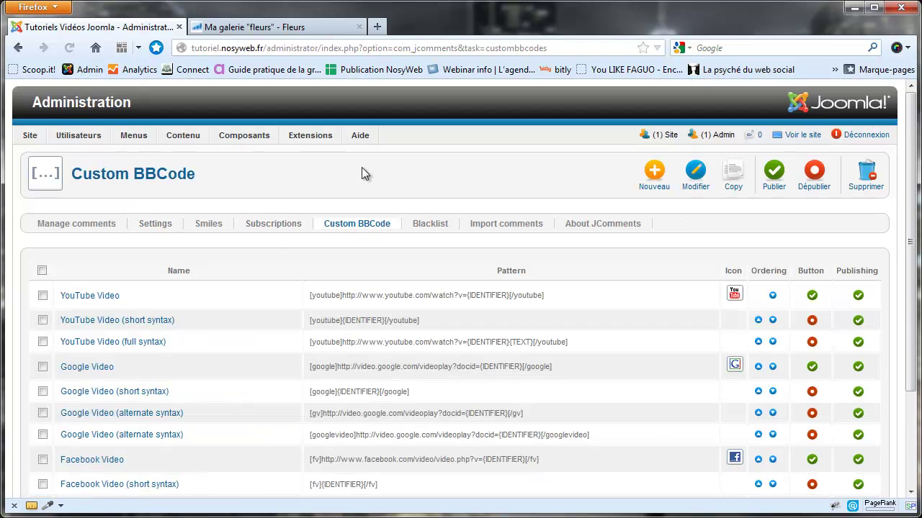
scroll(185, 272, down, 2)
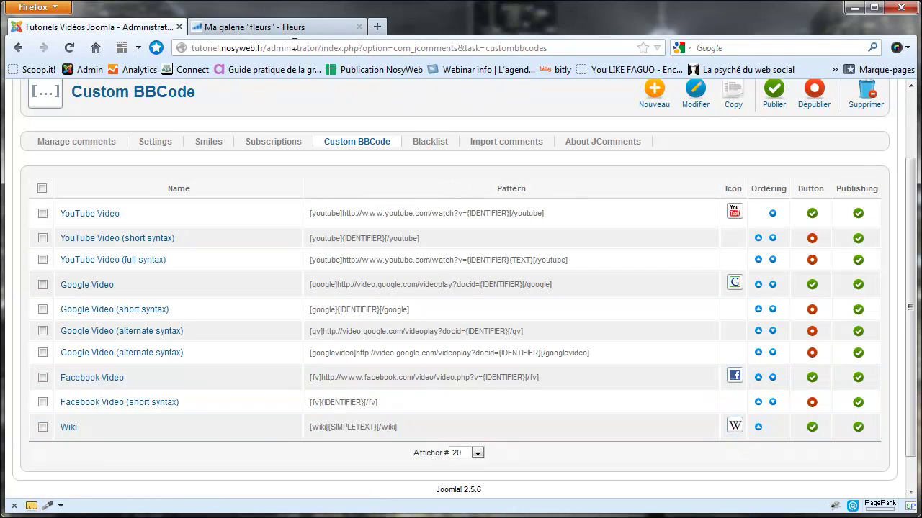
Step: In the public "fleurs" gallery's comment form, enter "Mon commentaire de catégorie" in the website field and copy that text
click(309, 24)
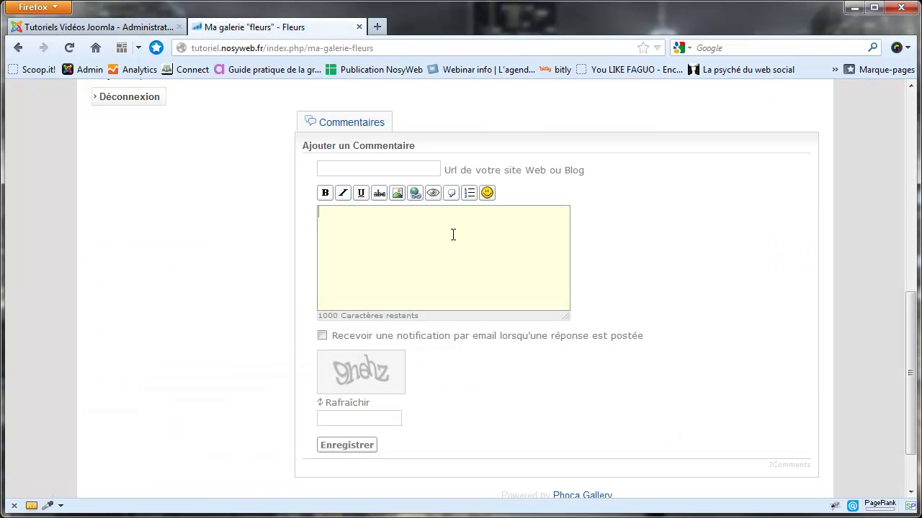
click(374, 423)
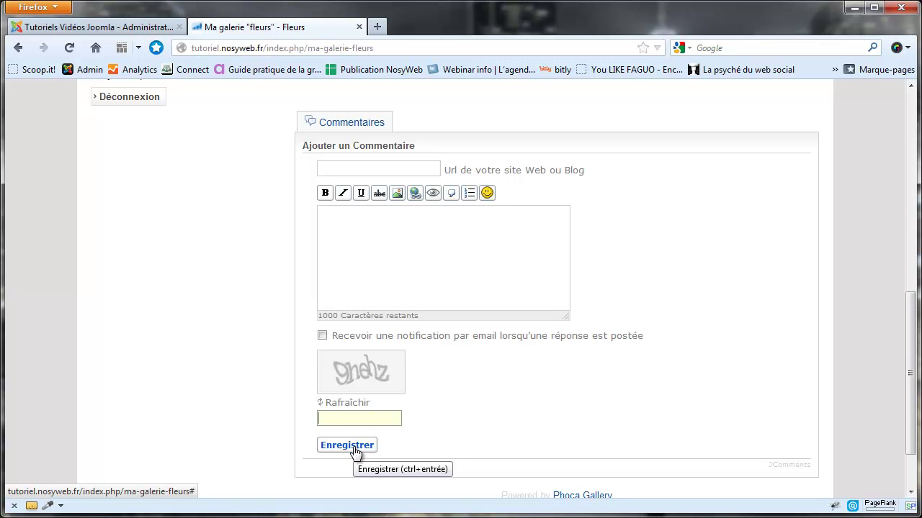
click(338, 171)
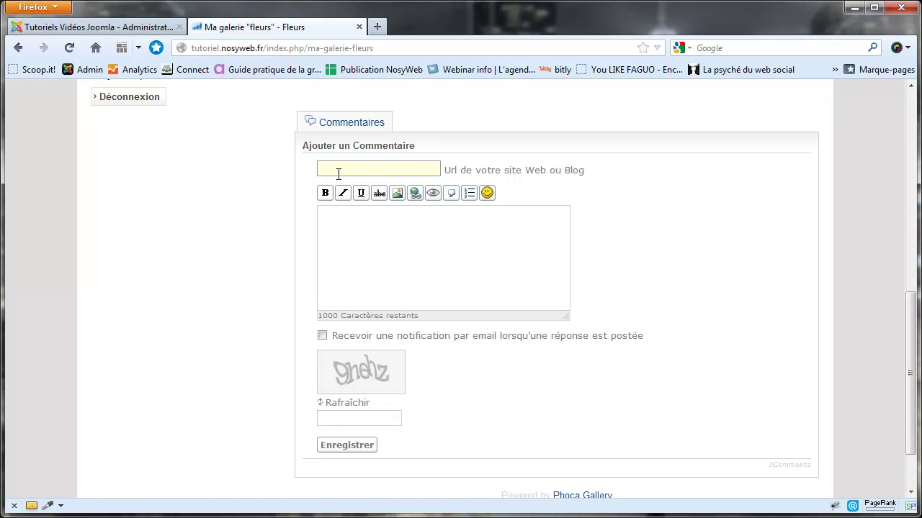
text(Mon commentaire de catégrorie)
key(ctrl+a)
key(ctrl+c)
Step: Paste the copied text into the comment area and complete it as: Mon commentaire de catégorie de "fleur"
click(451, 232)
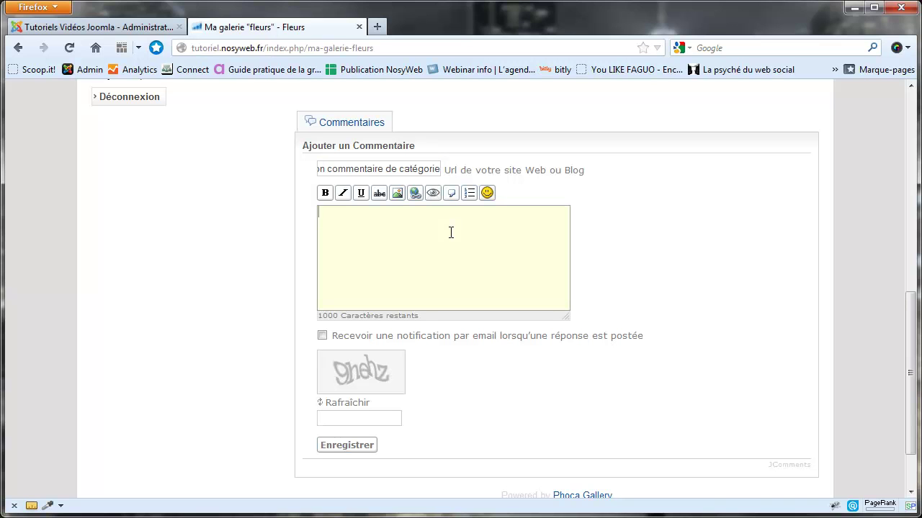
key(ctrl+v)
text(de )
text(fleurs)
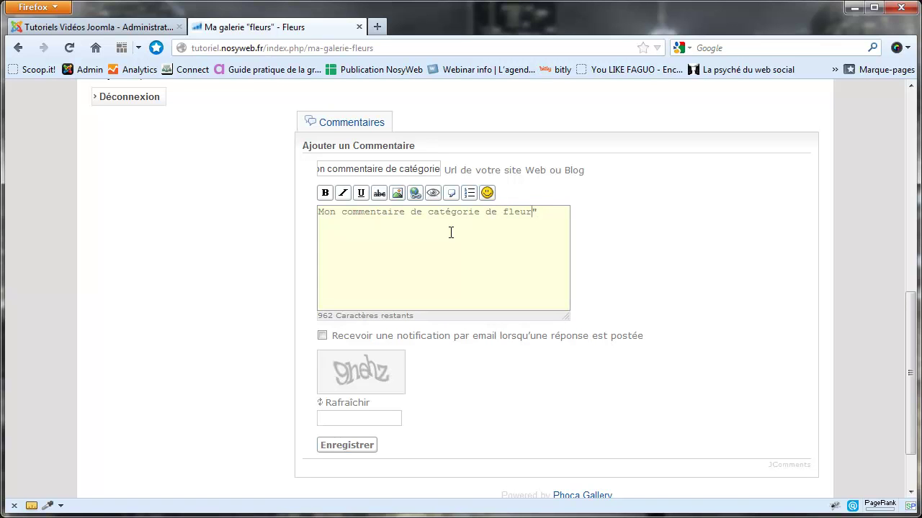
text(")
Step: Enter the captcha code below the comment and submit the category comment
scroll(321, 341, down, 2)
click(328, 351)
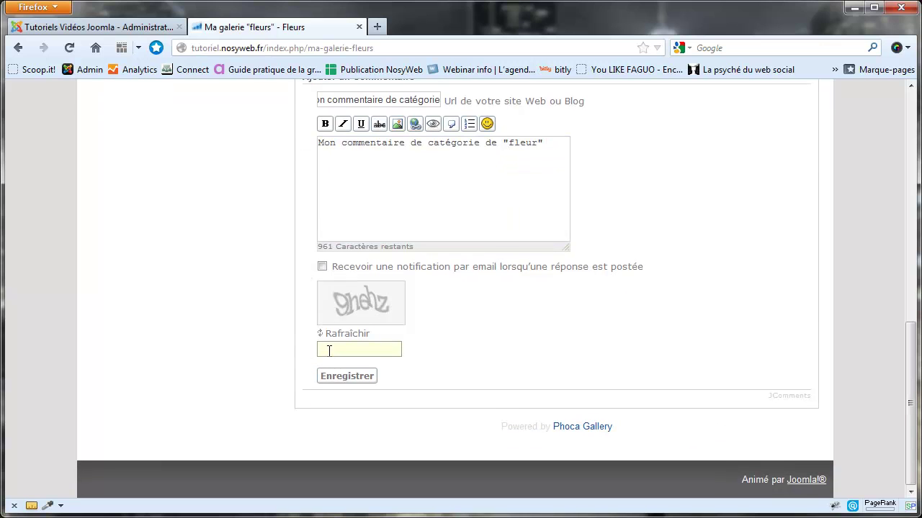
text(9hehz)
click(341, 376)
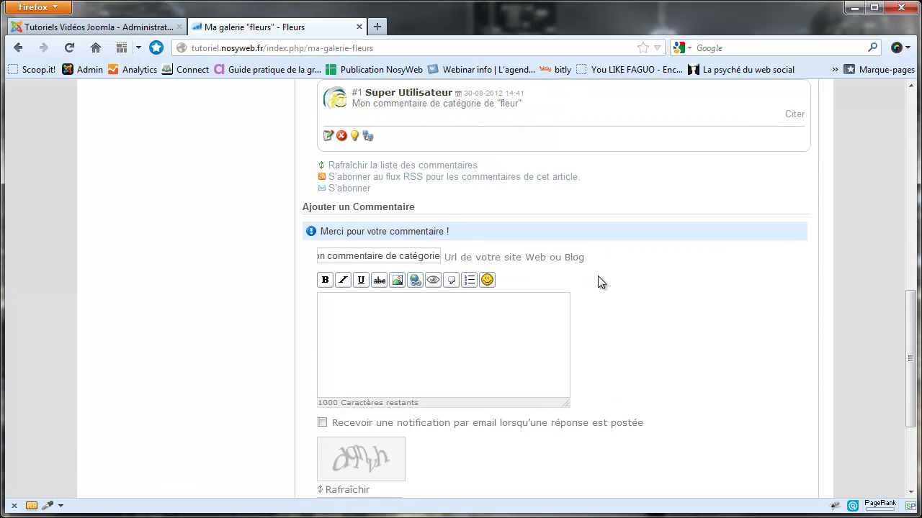
Step: Examine the posted comment with its subscription options, and view the comment form of the Hisbicus image
scroll(590, 281, down, 4)
scroll(598, 283, up, 5)
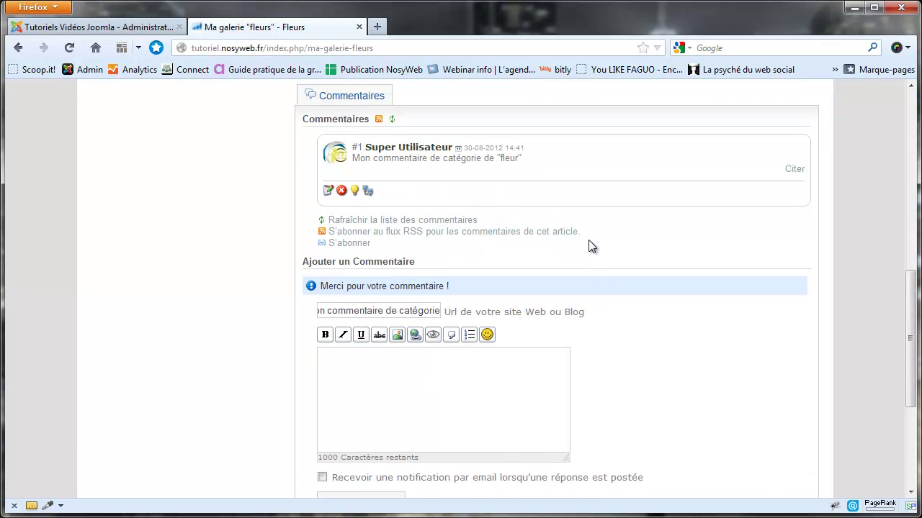
scroll(588, 245, up, 3)
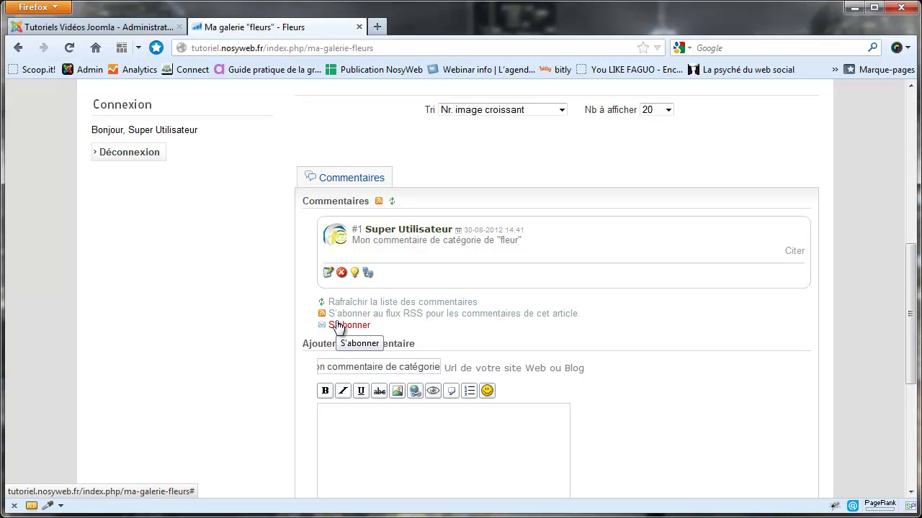
scroll(277, 240, up, 5)
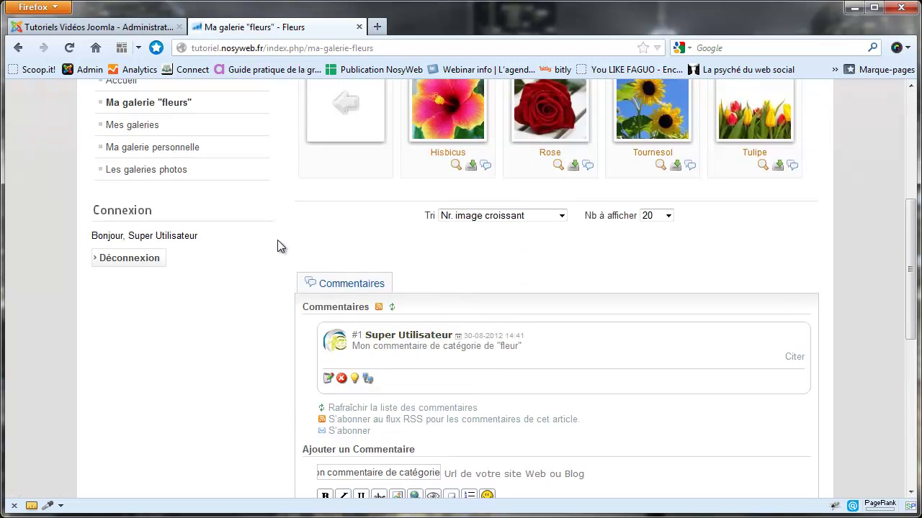
click(487, 279)
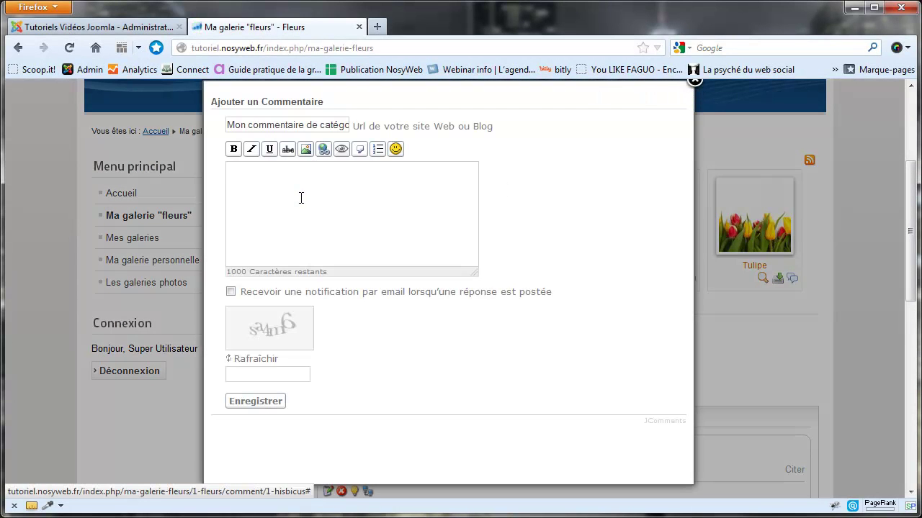
click(300, 197)
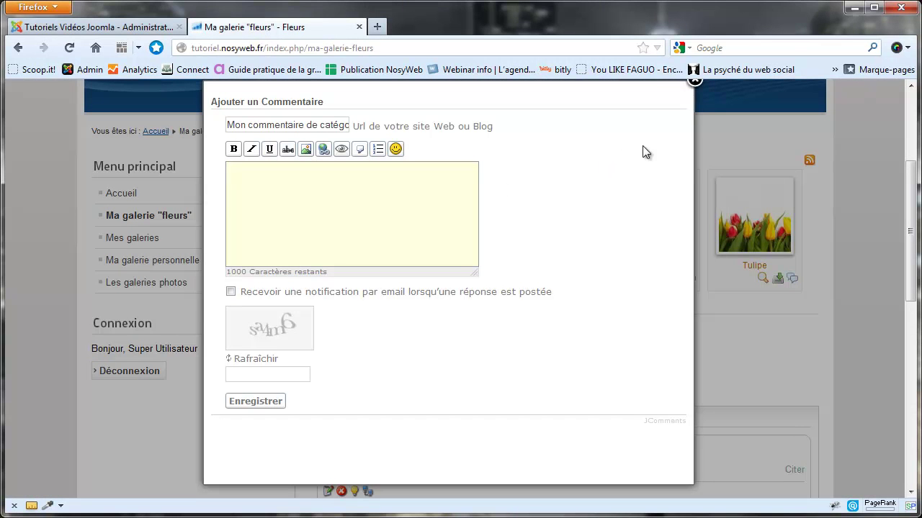
click(695, 80)
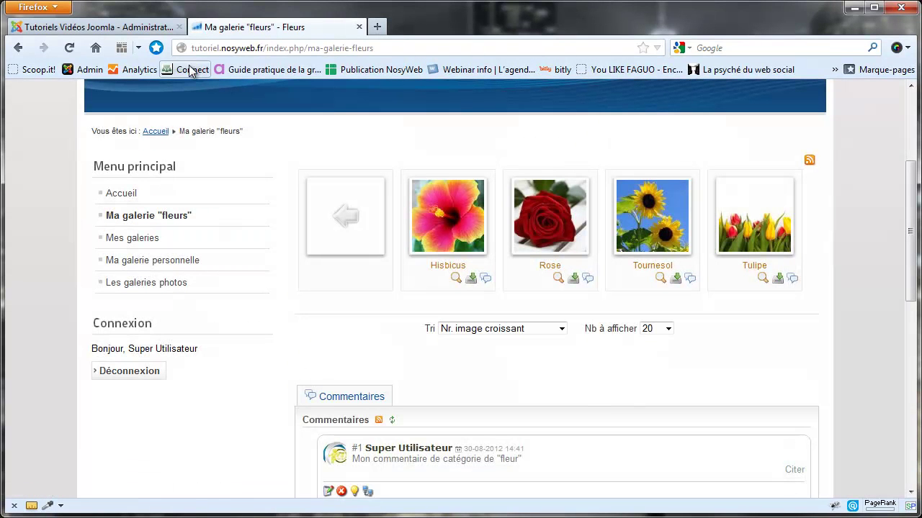
Step: Open the JComments comment management in the administration and check which component the posted comment belongs to
click(101, 27)
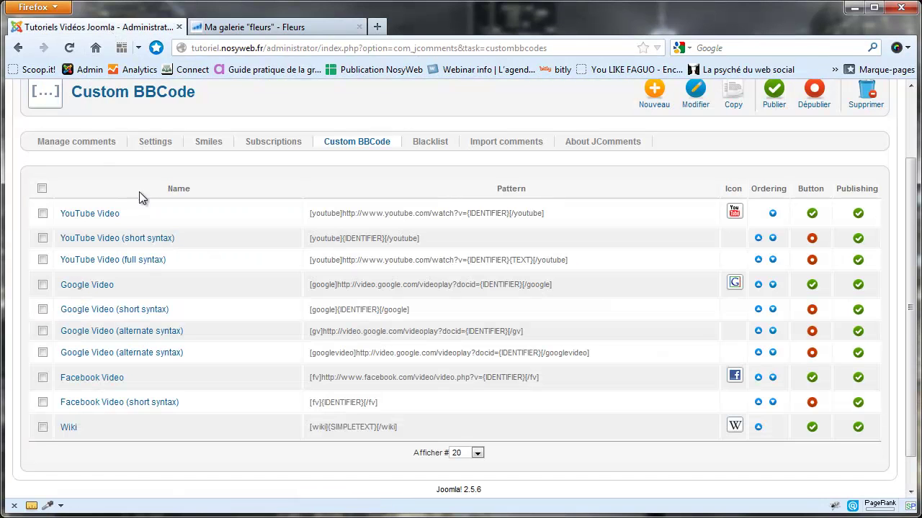
click(86, 138)
mouse_move(87, 142)
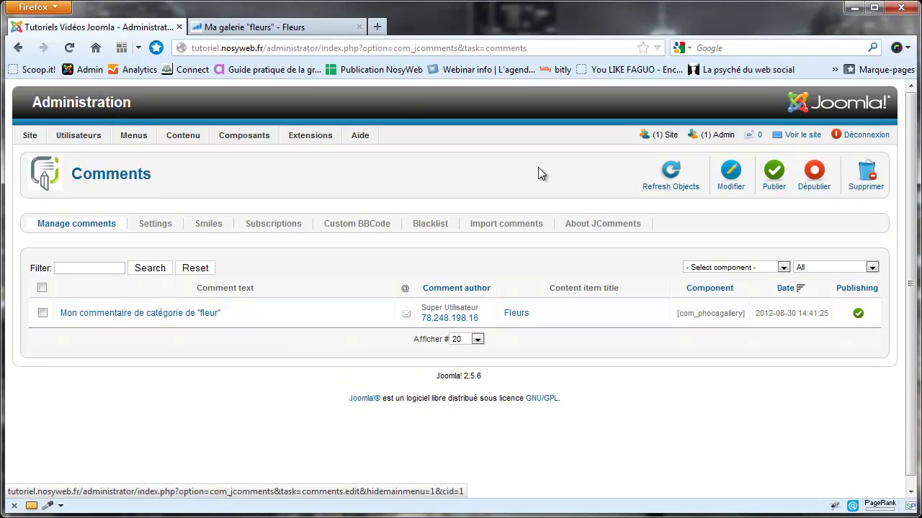
drag(675, 315, 745, 311)
double_click(717, 314)
click(718, 318)
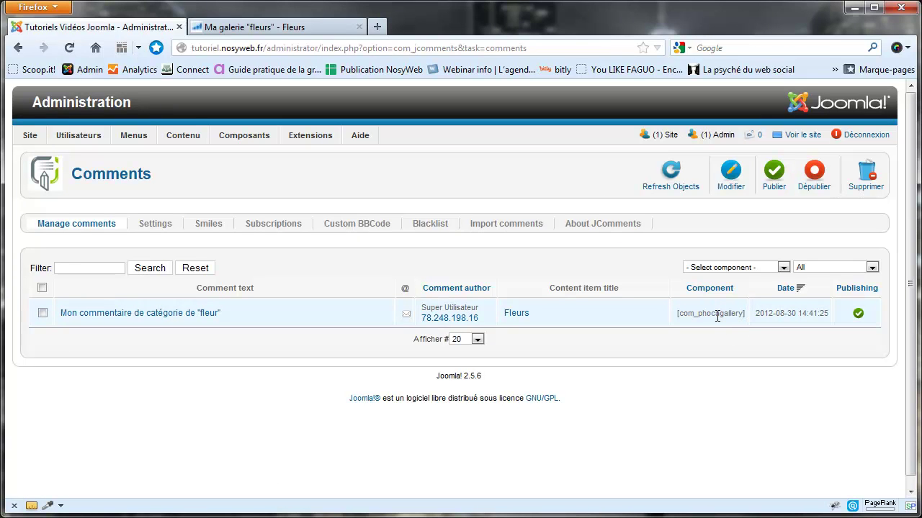
Step: Check the Phoca Gallery category comments in the administration against the comments of the public "fleurs" gallery
mouse_move(185, 136)
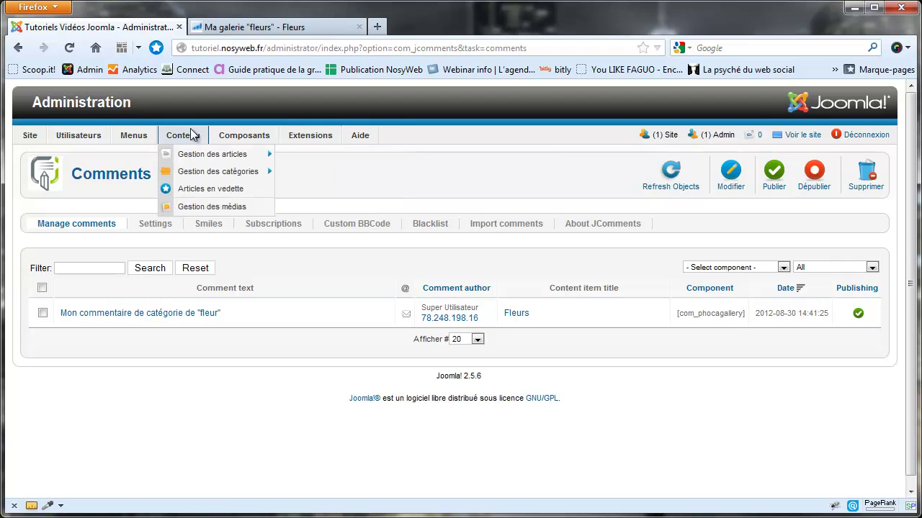
mouse_move(193, 155)
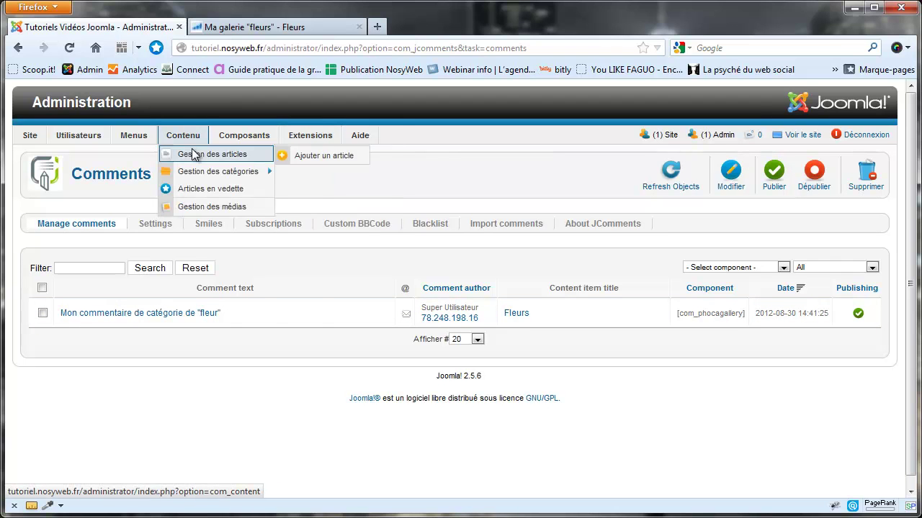
mouse_move(244, 135)
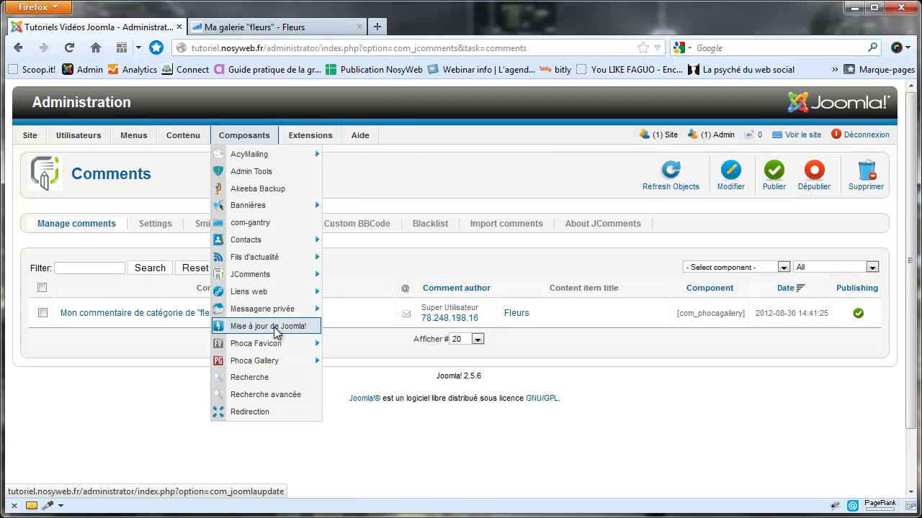
mouse_move(278, 365)
click(343, 362)
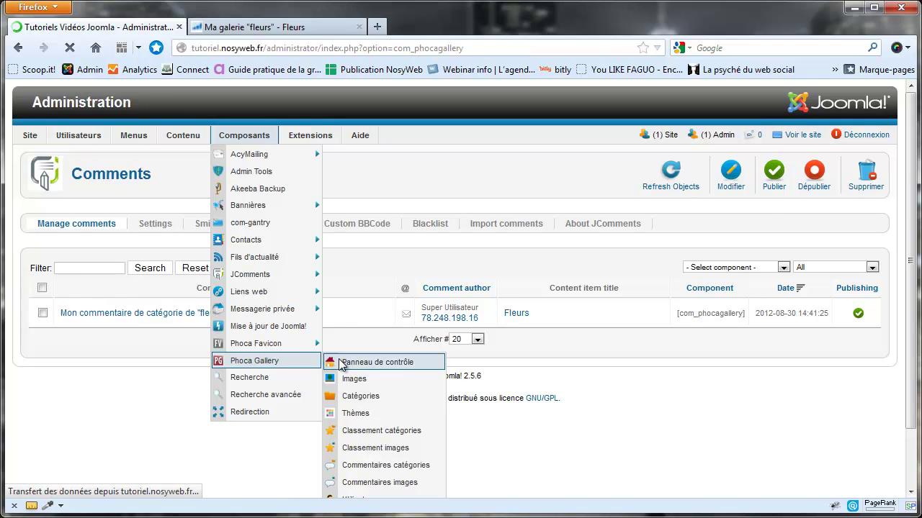
click(696, 225)
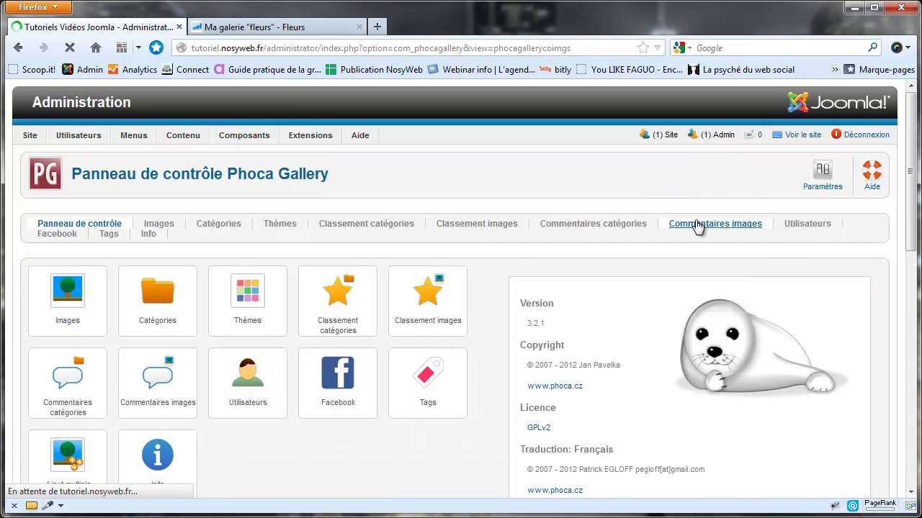
click(590, 226)
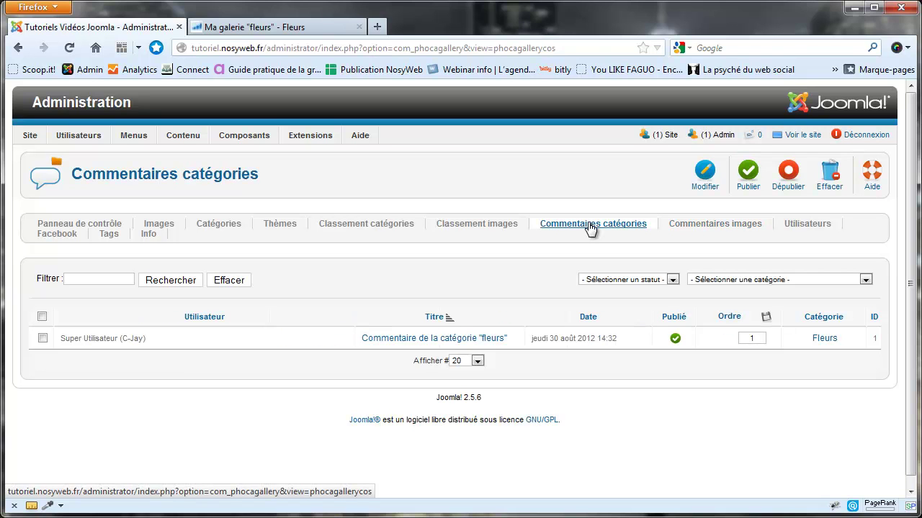
click(328, 29)
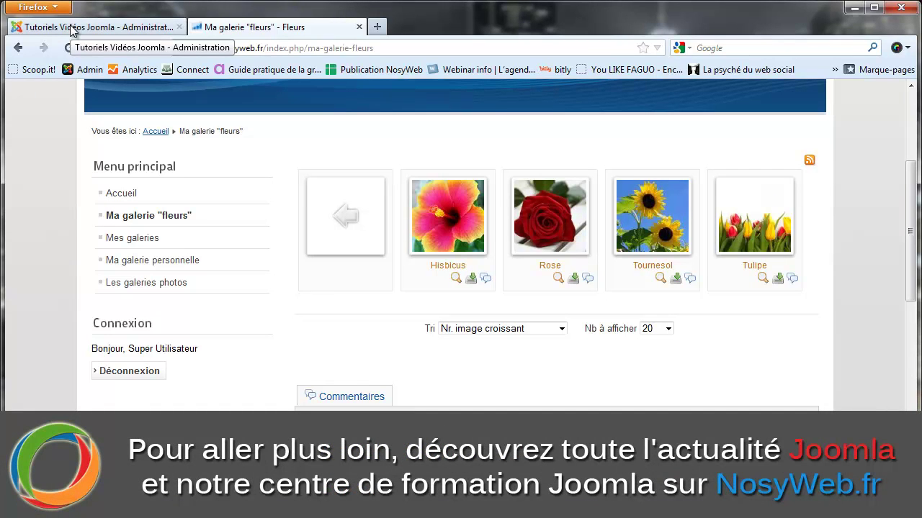
click(72, 29)
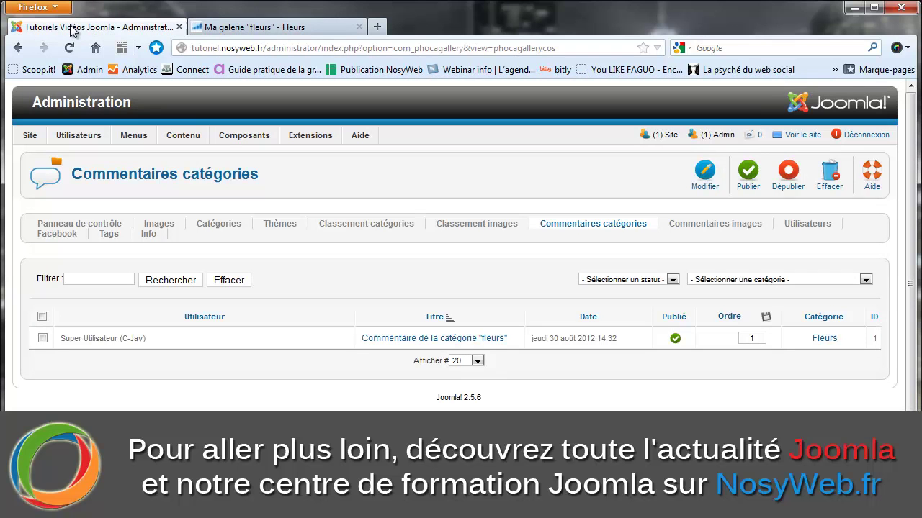